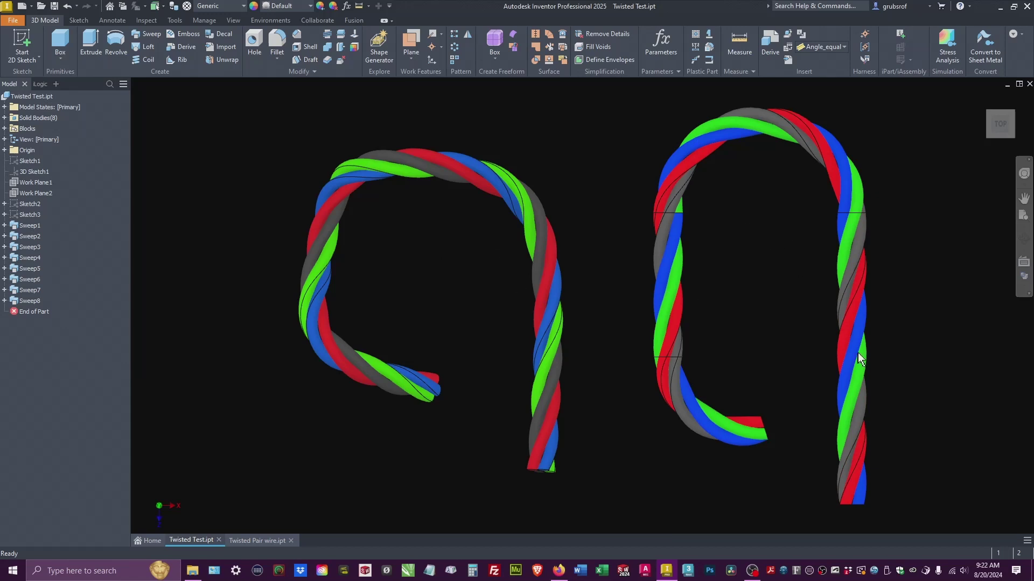
Examine the two finished four-wire twisted bundles from several angles.
{"action": "key", "text": "F5"}
{"action": "key", "text": "F5"}
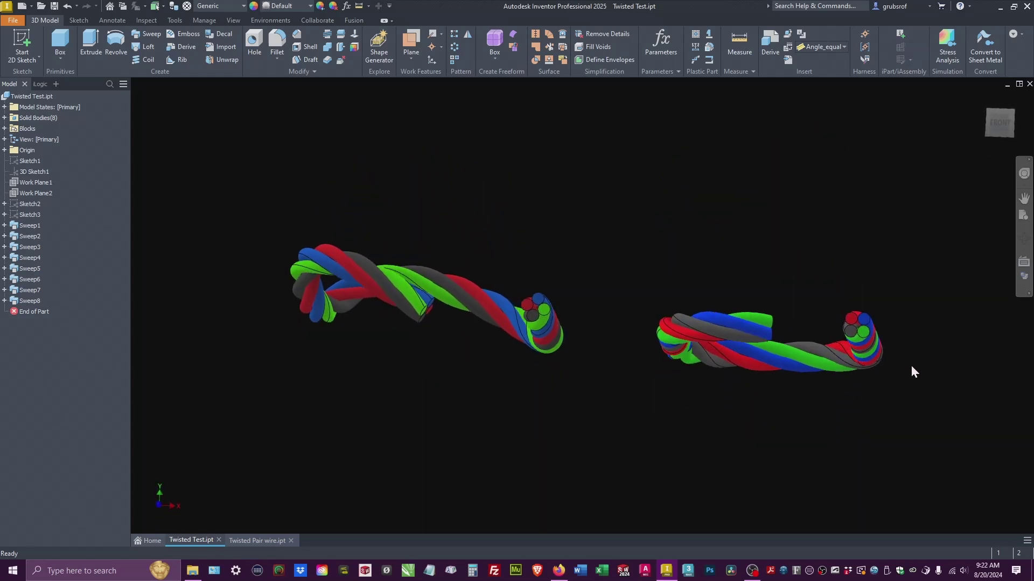
{"action": "key", "text": "F5"}
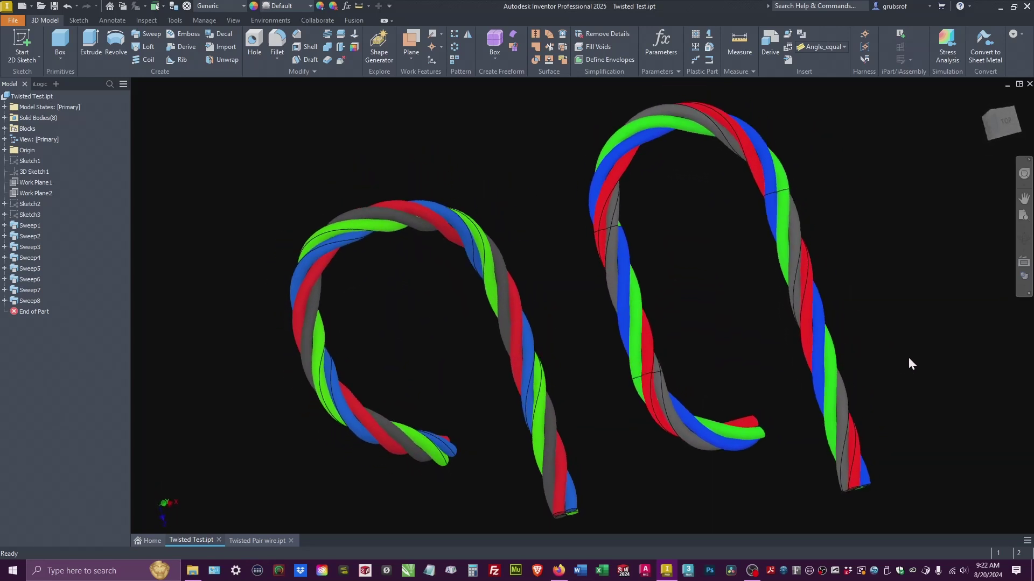
{"action": "key", "text": "F5"}
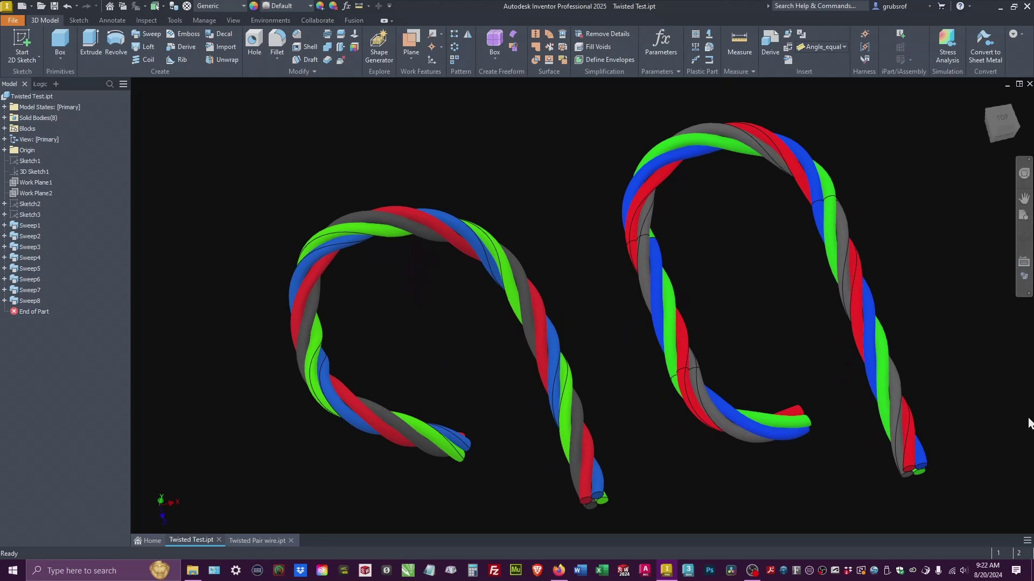
Switch to the Twisted Pair wire.ipt document and examine the 3D spline and the line-and-arc path.
{"action": "left_click", "coordinate": [258, 542]}
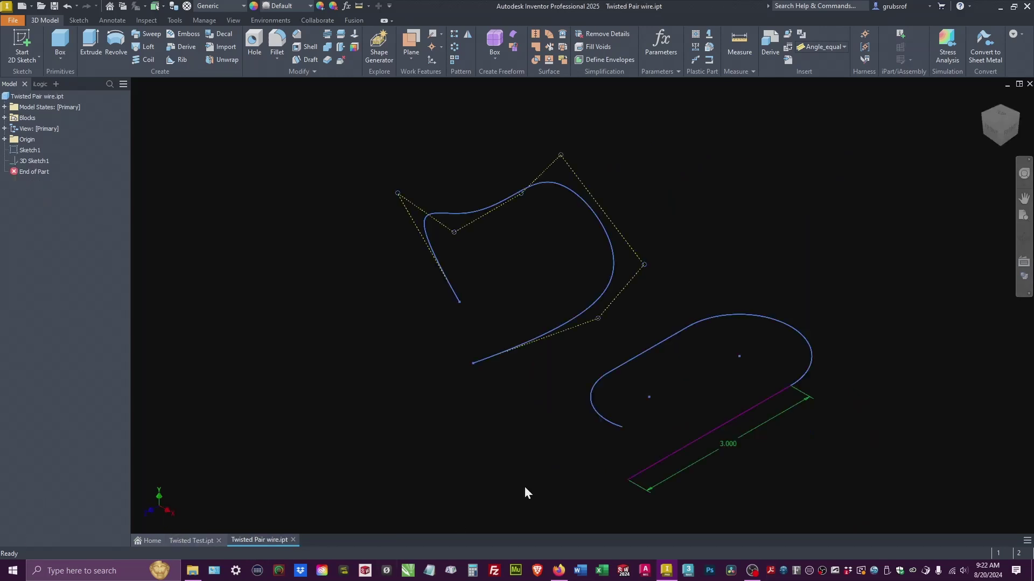
{"action": "key", "text": "F5"}
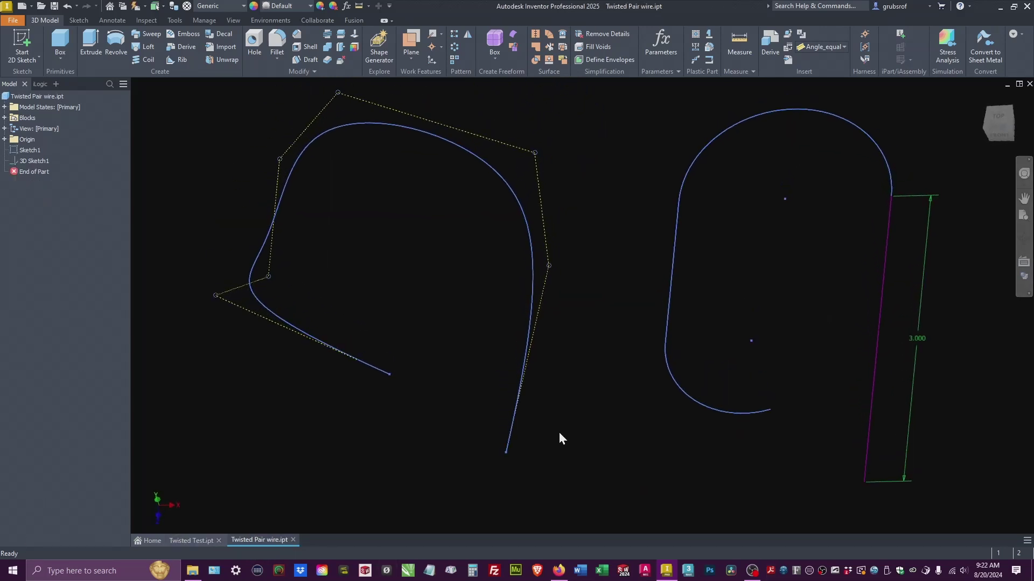
{"action": "left_click", "coordinate": [999, 123]}
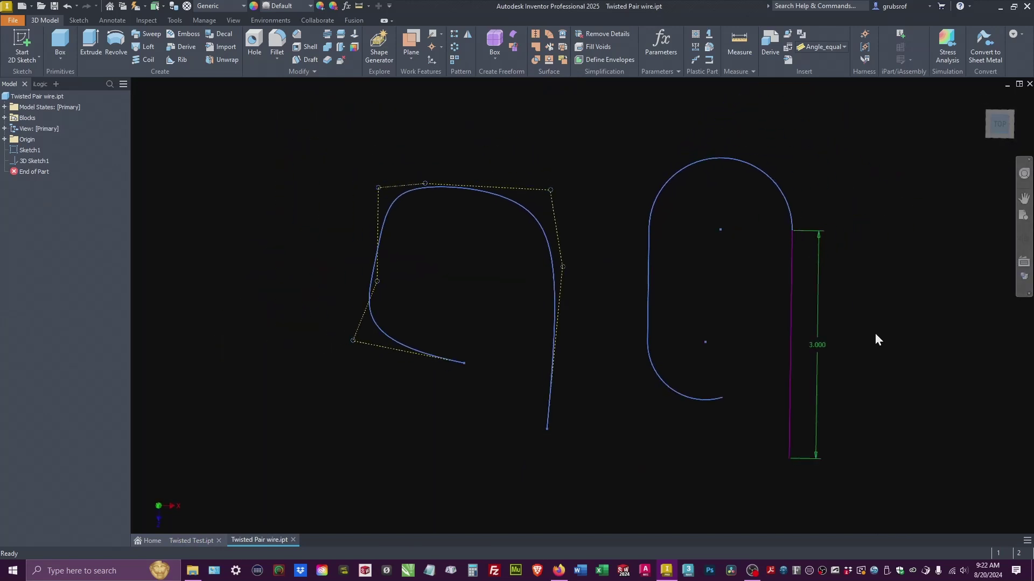
{"action": "scroll", "coordinate": [730, 318], "scroll_direction": "up", "scroll_amount": 3}
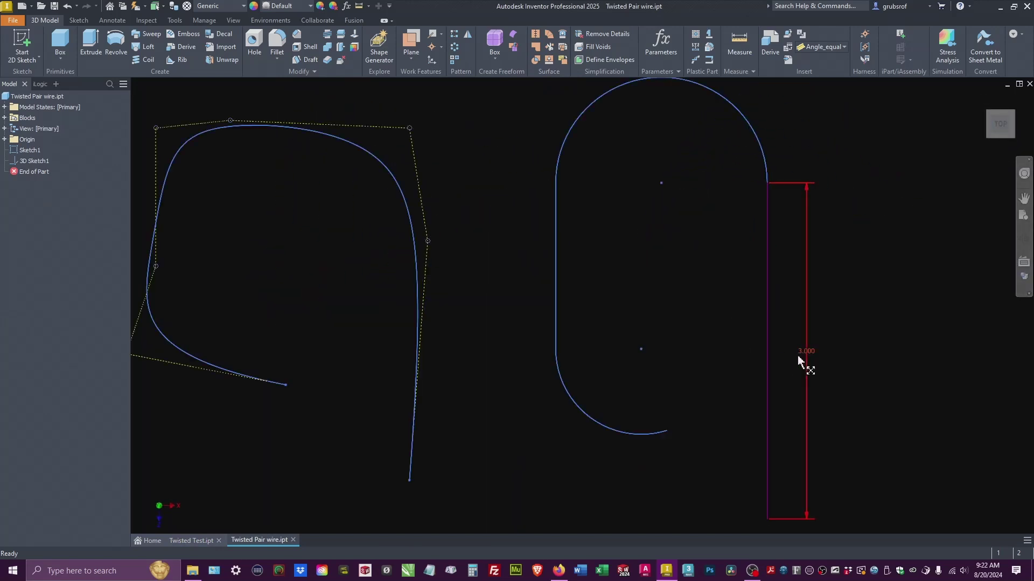
{"action": "scroll", "coordinate": [813, 366], "scroll_direction": "down", "scroll_amount": 2}
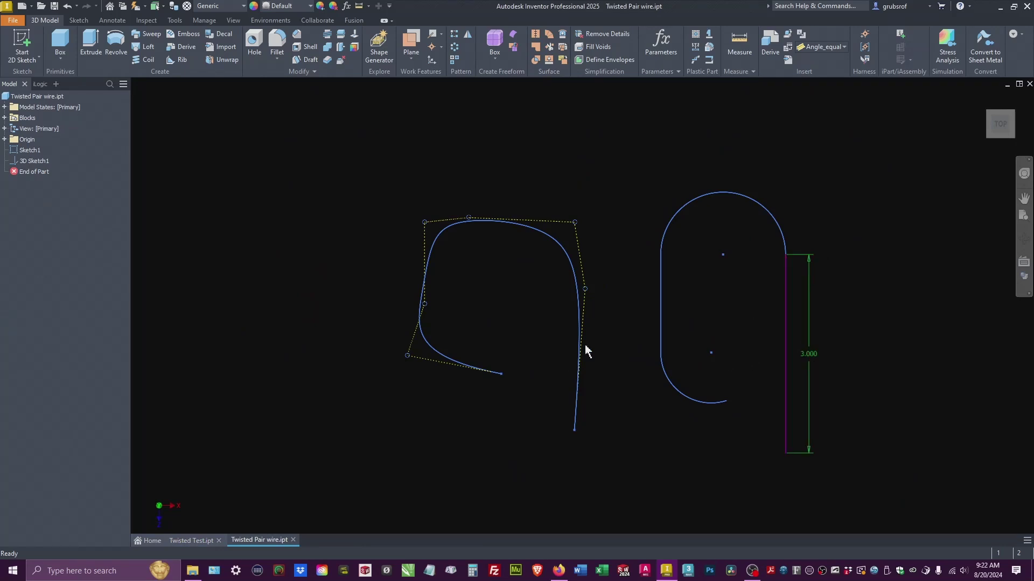
{"action": "middle_click_drag", "start_coordinate": [589, 290], "coordinate": [613, 341], "text": "shift"}
{"action": "mouse_move", "coordinate": [610, 338]}
{"action": "left_mouse_down"}
{"action": "mouse_move", "coordinate": [674, 341]}
{"action": "mouse_move", "coordinate": [544, 334]}
{"action": "mouse_move", "coordinate": [627, 341]}
{"action": "mouse_move", "coordinate": [613, 340]}
{"action": "left_mouse_up"}
{"action": "middle_click_drag", "start_coordinate": [634, 338], "coordinate": [772, 340], "text": "shift"}
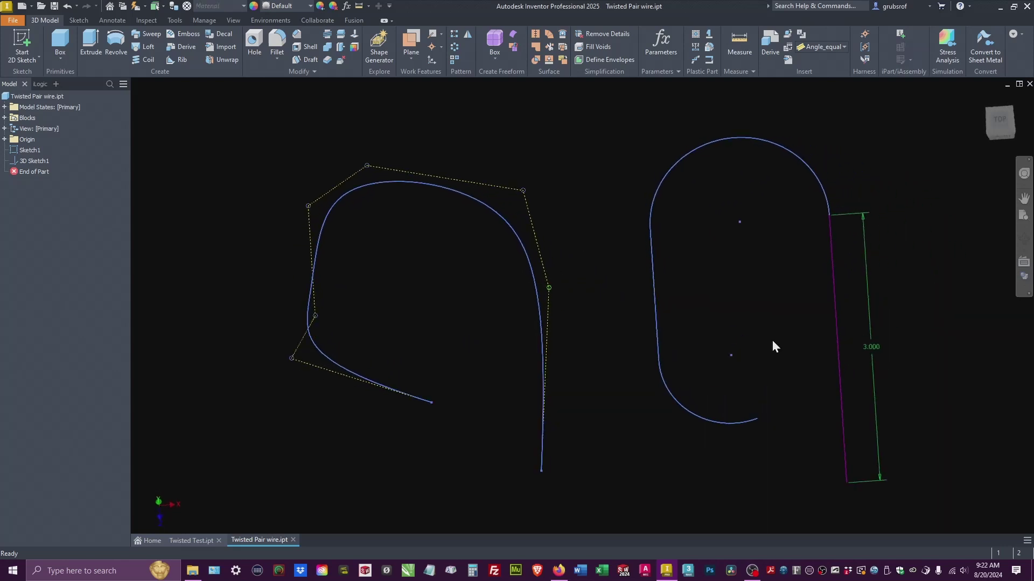
{"action": "left_click", "coordinate": [1000, 122]}
{"action": "key", "text": "Home"}
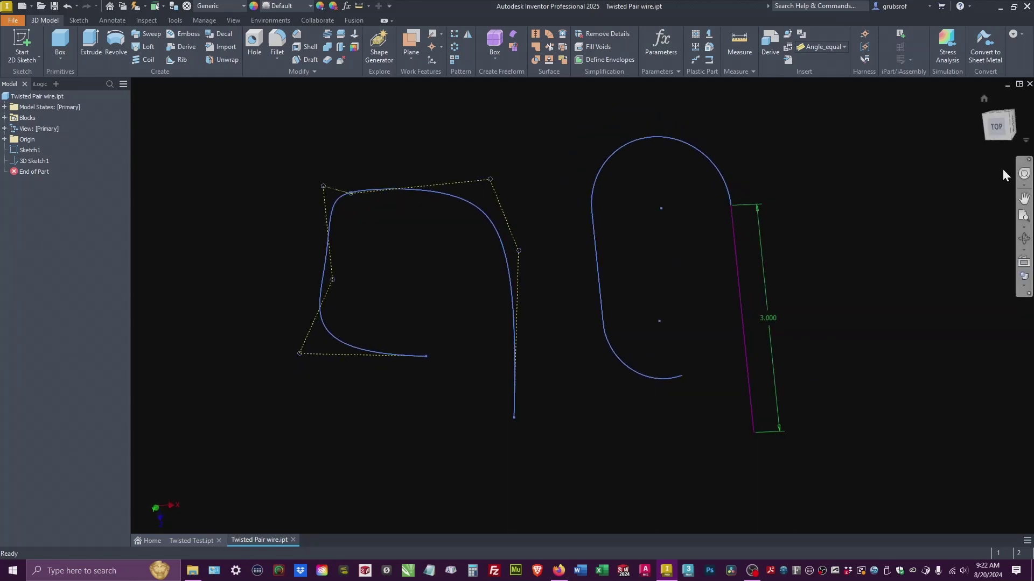
{"action": "left_click", "coordinate": [998, 128]}
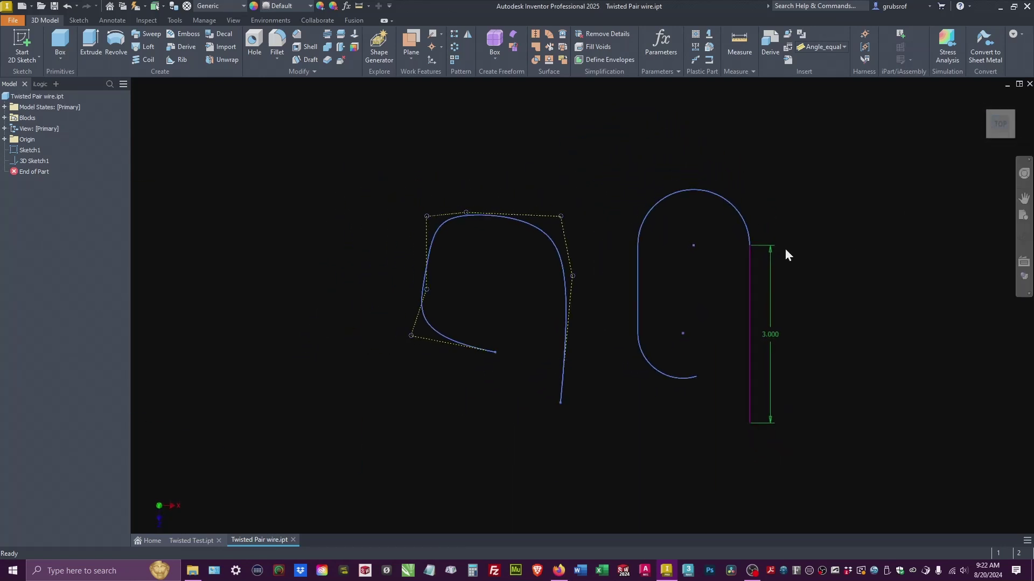
{"action": "scroll", "coordinate": [734, 302], "scroll_direction": "up", "scroll_amount": 3}
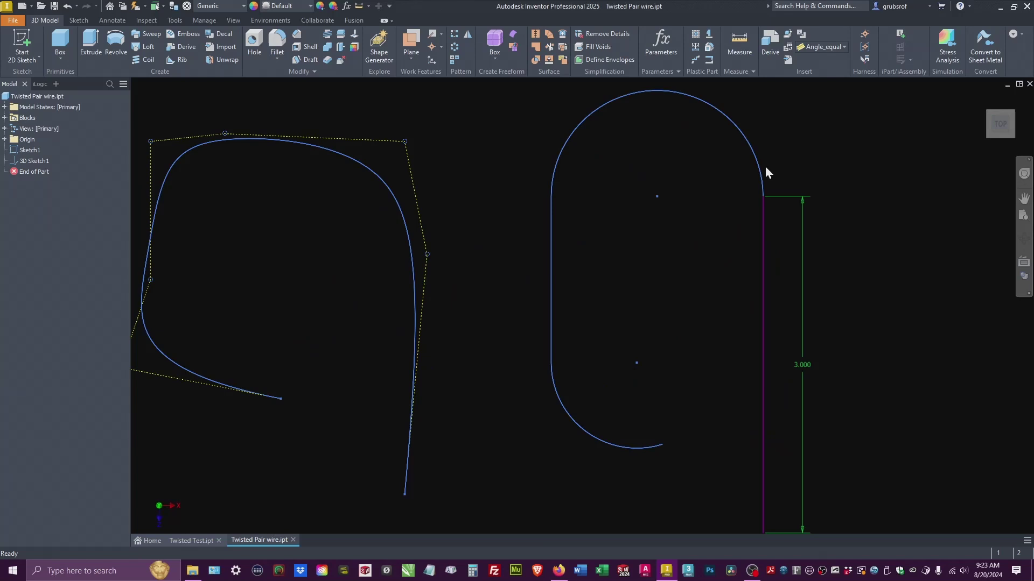
{"action": "scroll", "coordinate": [776, 222], "scroll_direction": "up", "scroll_amount": 4}
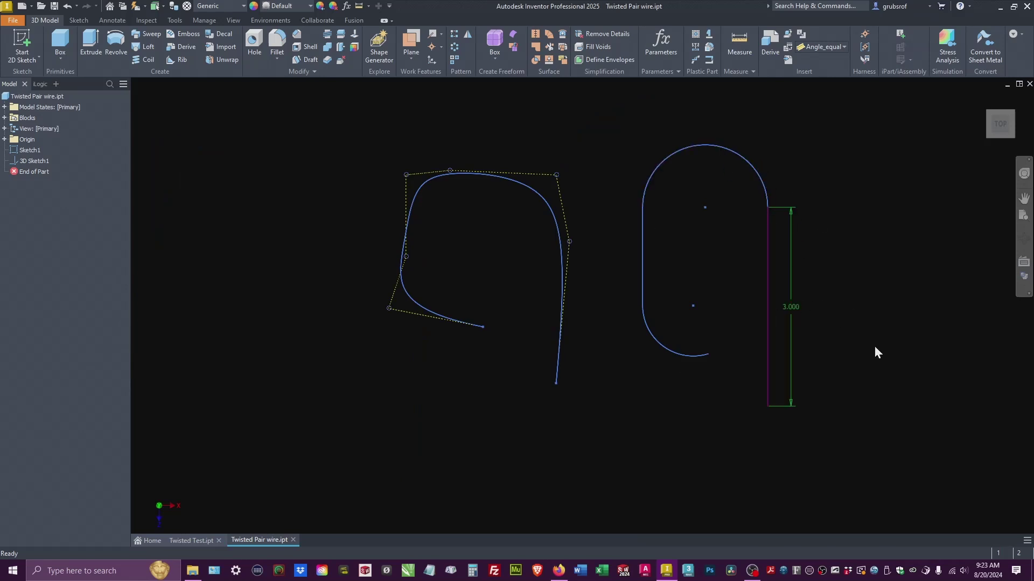
Create a work plane normal to the 3.000 in straight line of the line-and-arc path at its free endpoint.
{"action": "key", "text": "F6"}
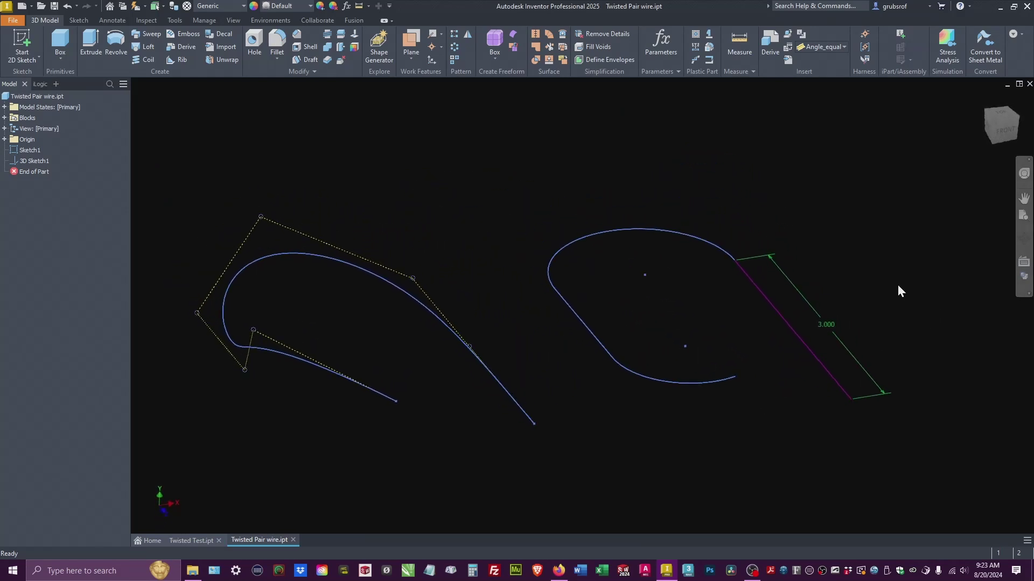
{"action": "left_click", "coordinate": [415, 58]}
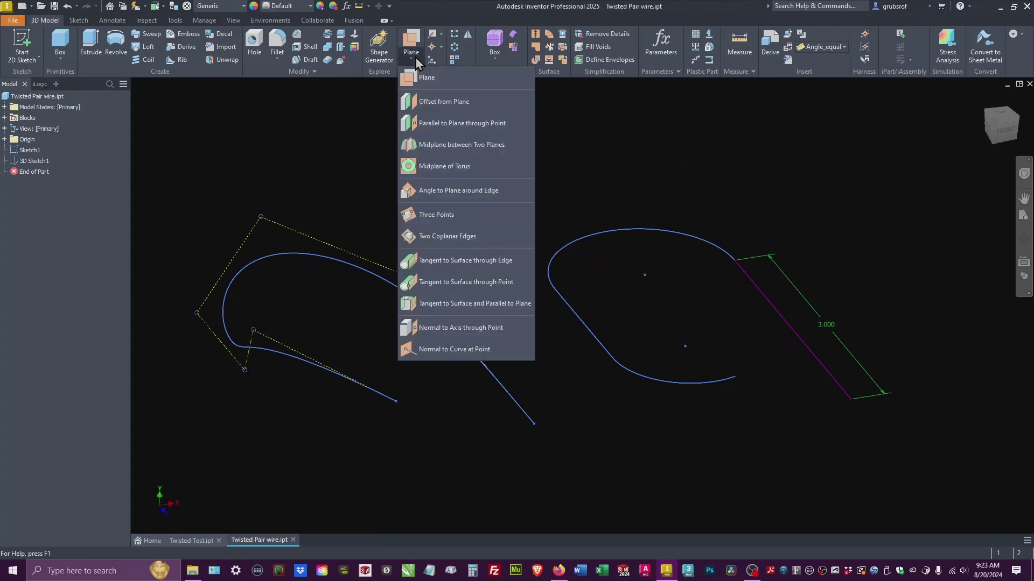
{"action": "left_click", "coordinate": [468, 351]}
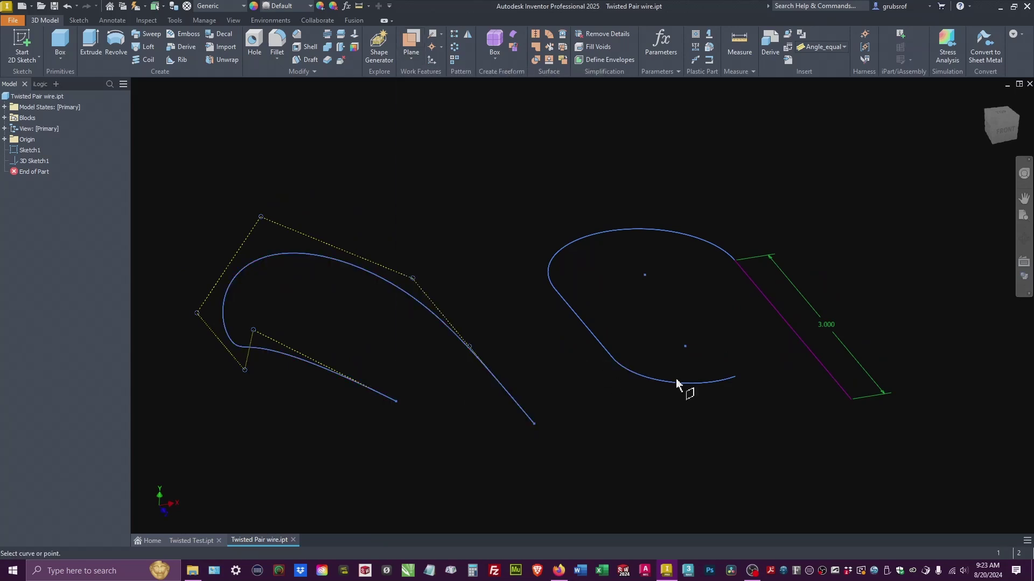
{"action": "left_click", "coordinate": [853, 401]}
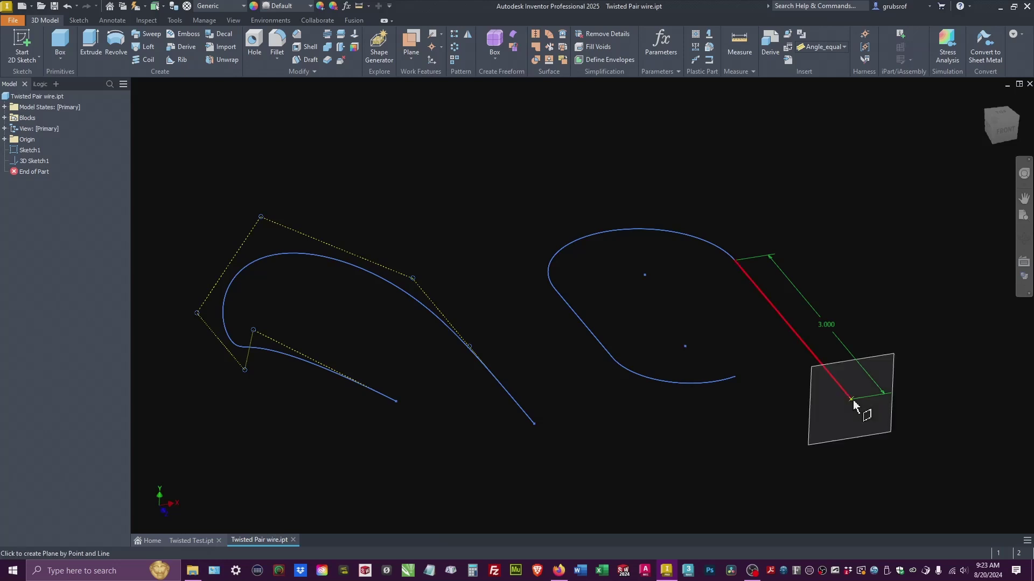
{"action": "left_click", "coordinate": [852, 400]}
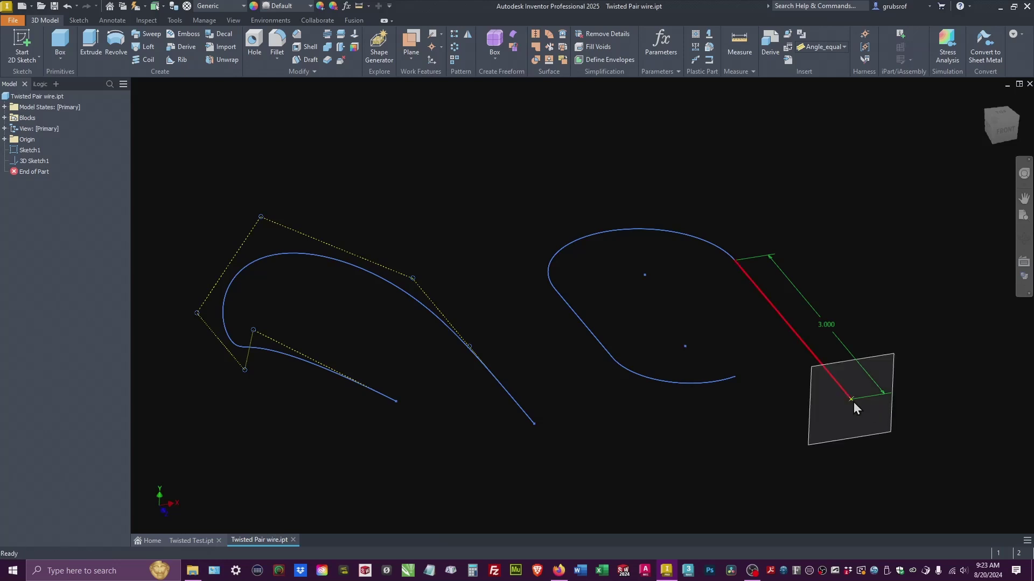
{"action": "right_click", "coordinate": [921, 401]}
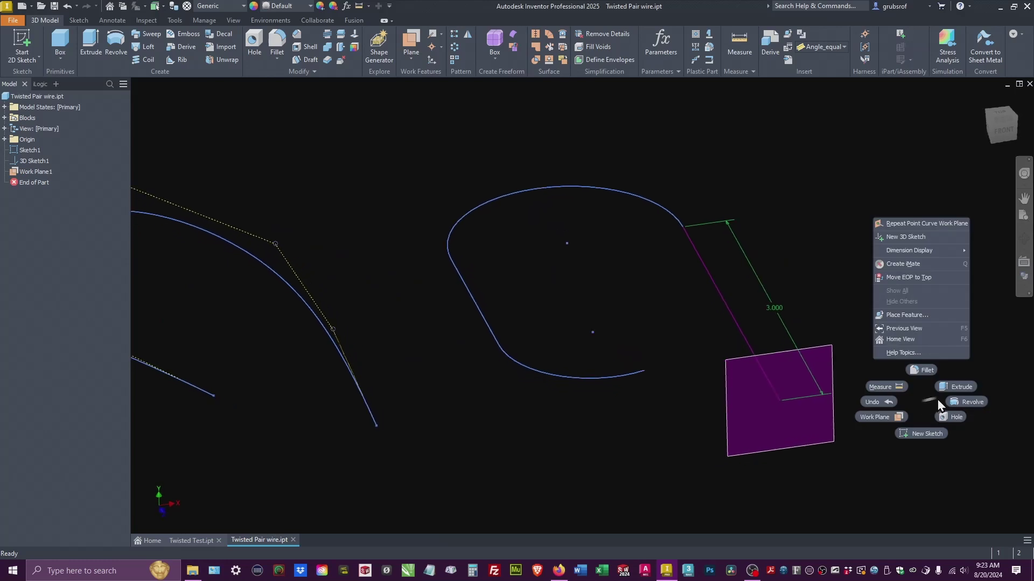
{"action": "left_click", "coordinate": [831, 221]}
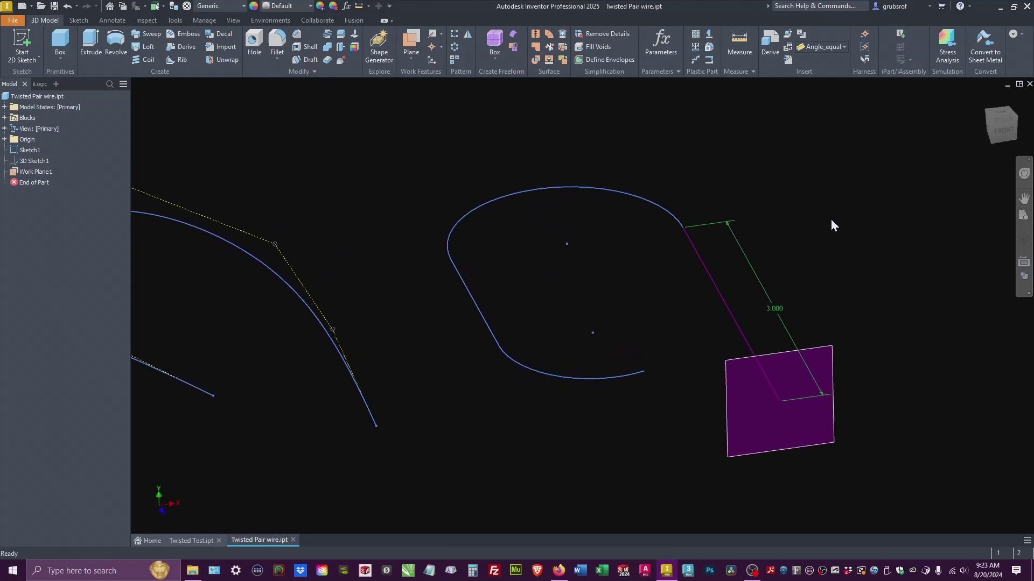
Start a sketch on the new work plane and draw a 0.125 in diameter circle outside the plane's outline.
{"action": "left_click", "coordinate": [22, 41]}
{"action": "left_click", "coordinate": [824, 354]}
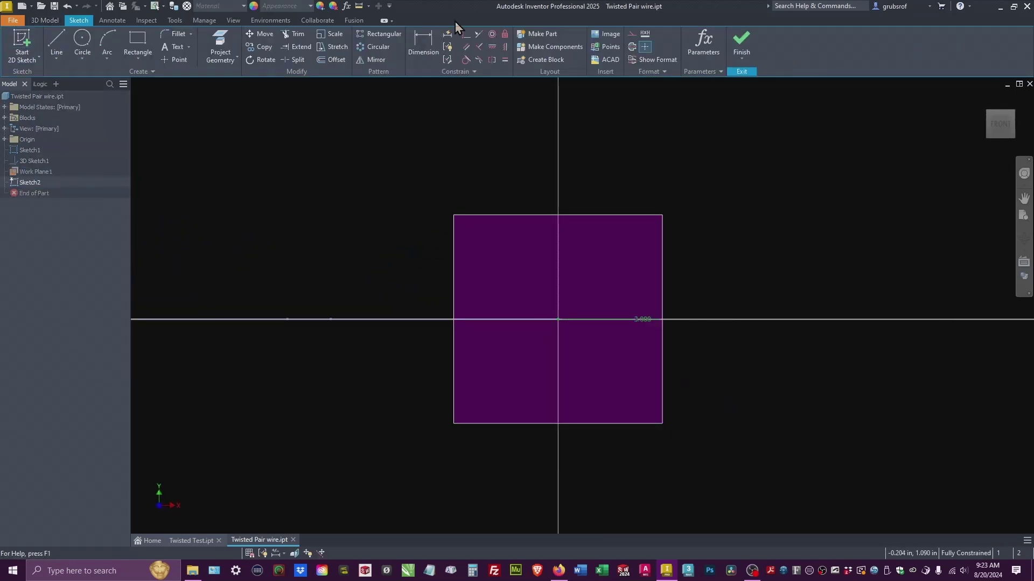
{"action": "left_click", "coordinate": [82, 40]}
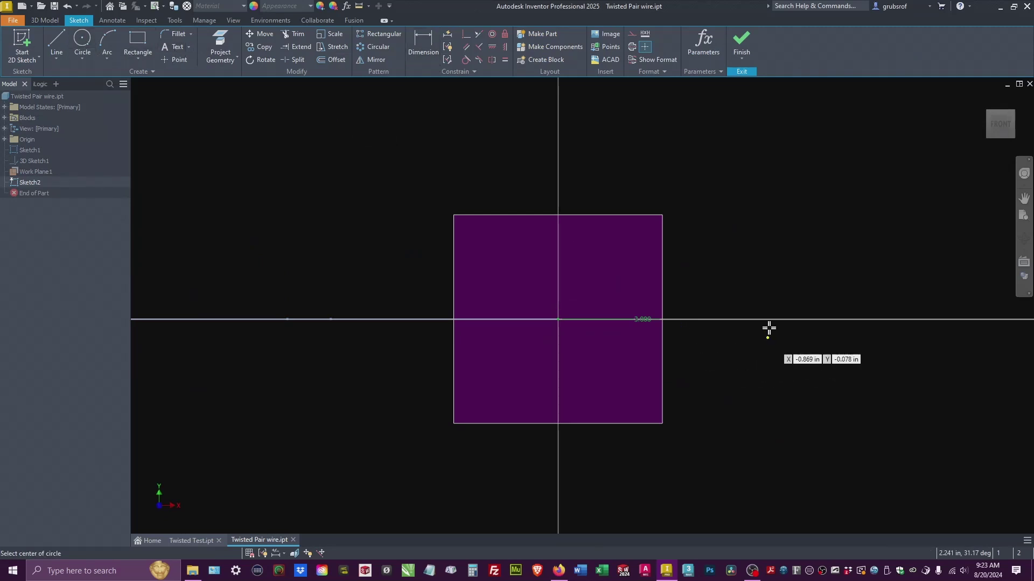
{"action": "scroll", "coordinate": [720, 290], "scroll_direction": "down", "scroll_amount": 6}
{"action": "left_click", "coordinate": [672, 303]}
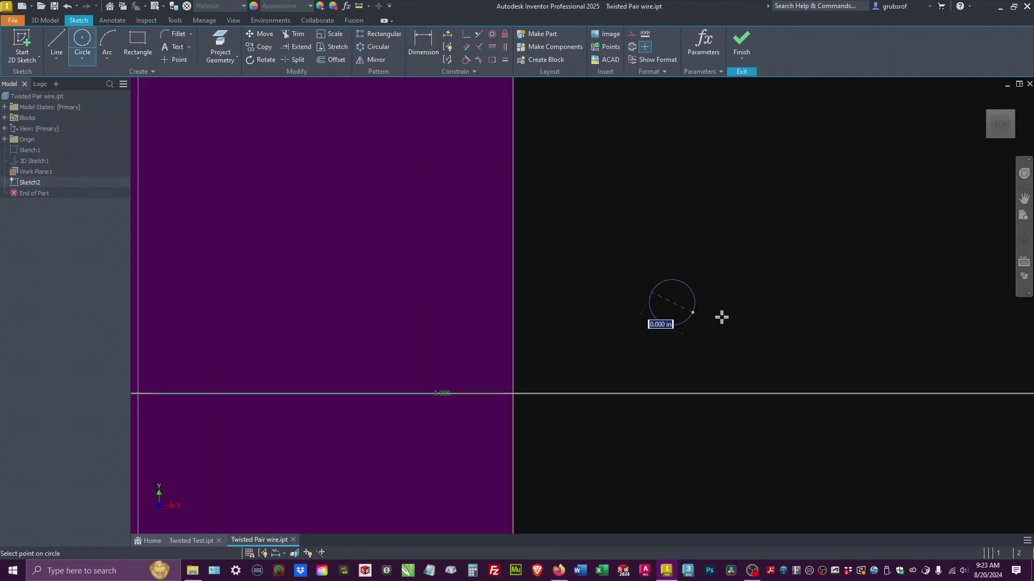
{"action": "type", "text": ".12"}
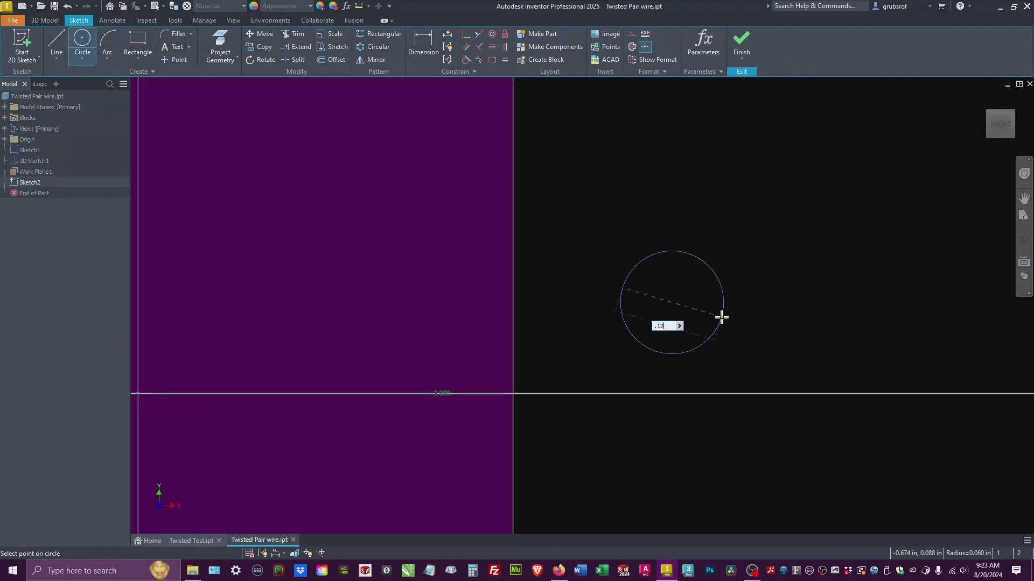
{"action": "type", "text": "5"}
{"action": "key", "text": "Return"}
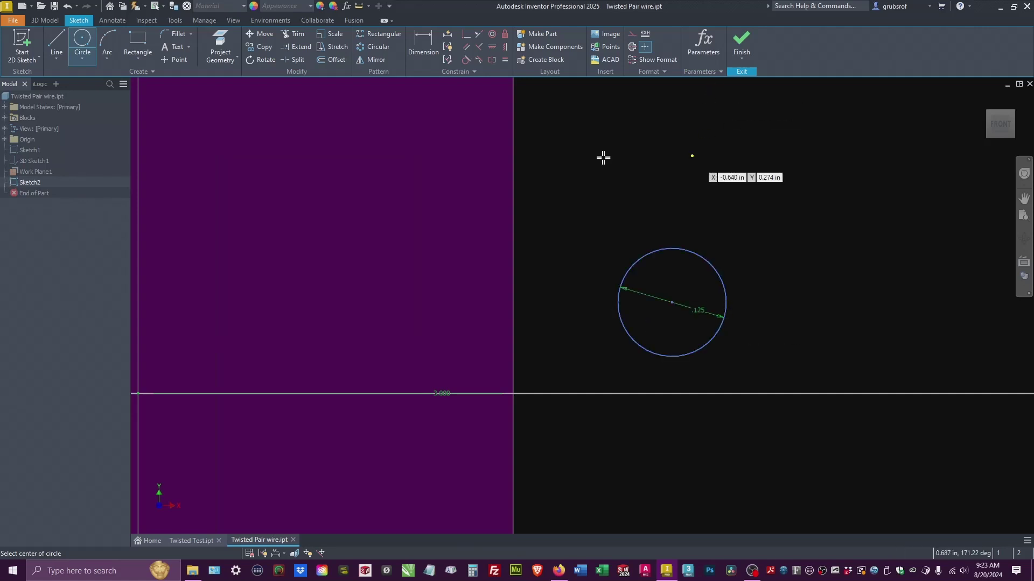
Draw three more circles of roughly the same size to form a loose two-by-two arrangement with the 0.125 in circle.
{"action": "left_click", "coordinate": [812, 302]}
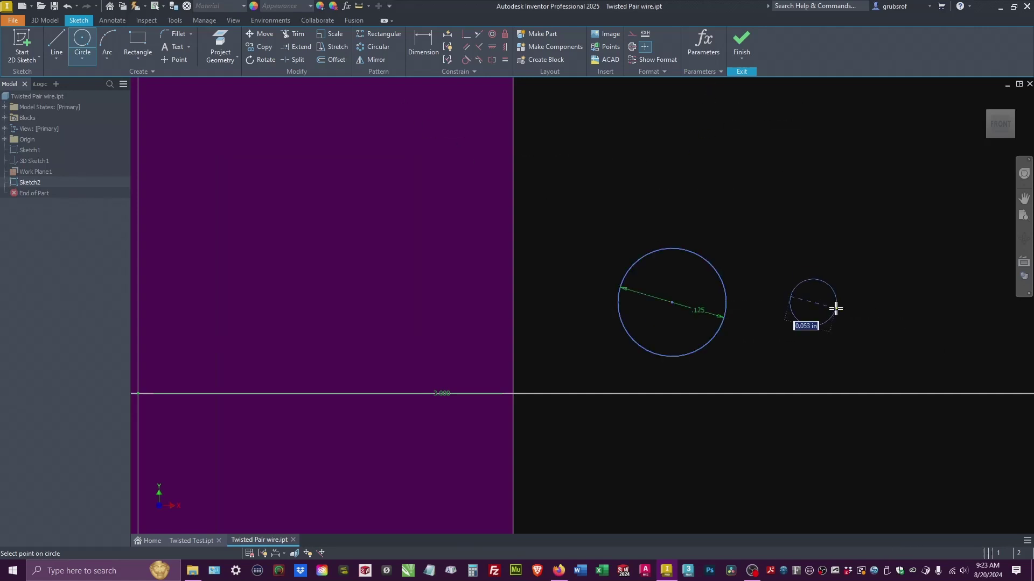
{"action": "left_click", "coordinate": [865, 305]}
{"action": "left_click", "coordinate": [802, 423]}
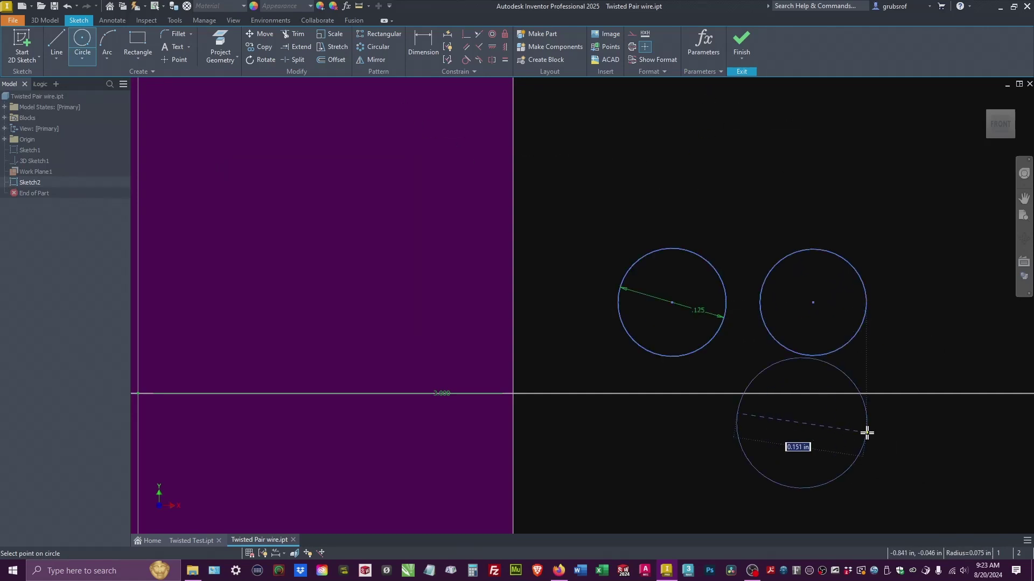
{"action": "left_click", "coordinate": [856, 433]}
{"action": "left_click", "coordinate": [653, 431]}
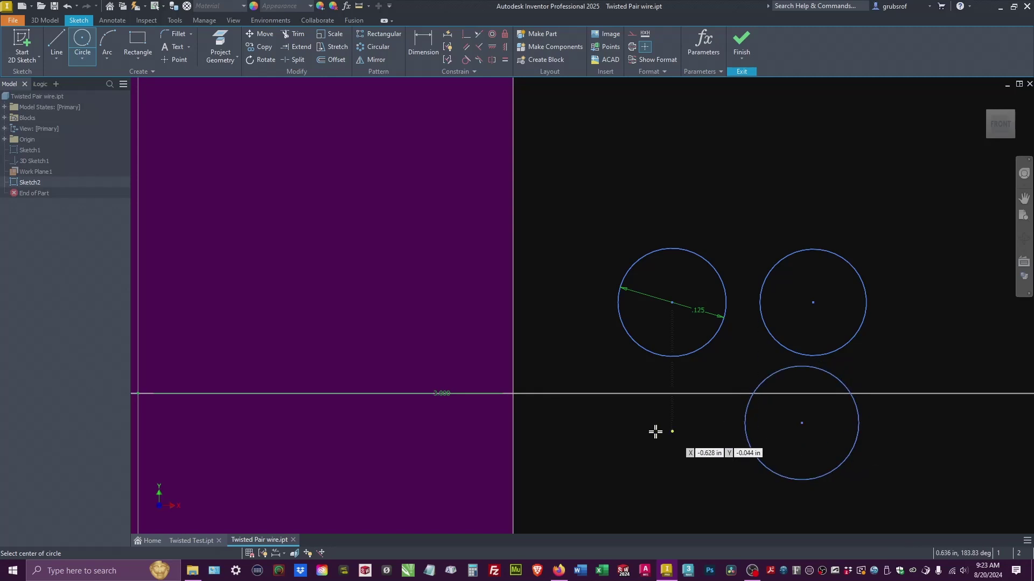
{"action": "left_click", "coordinate": [701, 431]}
{"action": "right_click", "coordinate": [916, 457]}
{"action": "left_click", "coordinate": [946, 480]}
Constrain all four circles to equal size and align the centers horizontally within the upper and lower pairs.
{"action": "left_click_drag", "start_coordinate": [947, 499], "coordinate": [576, 229]}
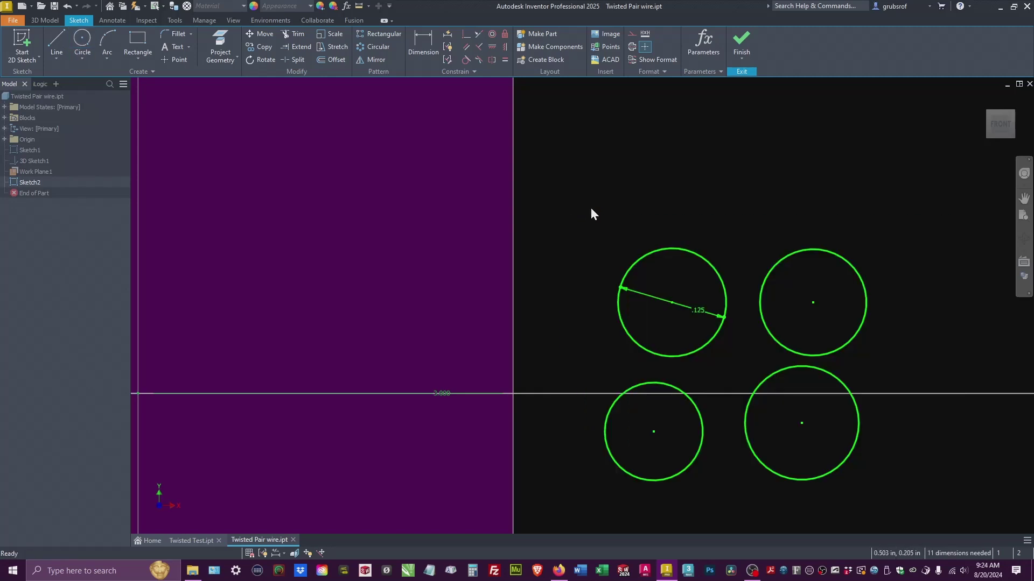
{"action": "left_click", "coordinate": [504, 59]}
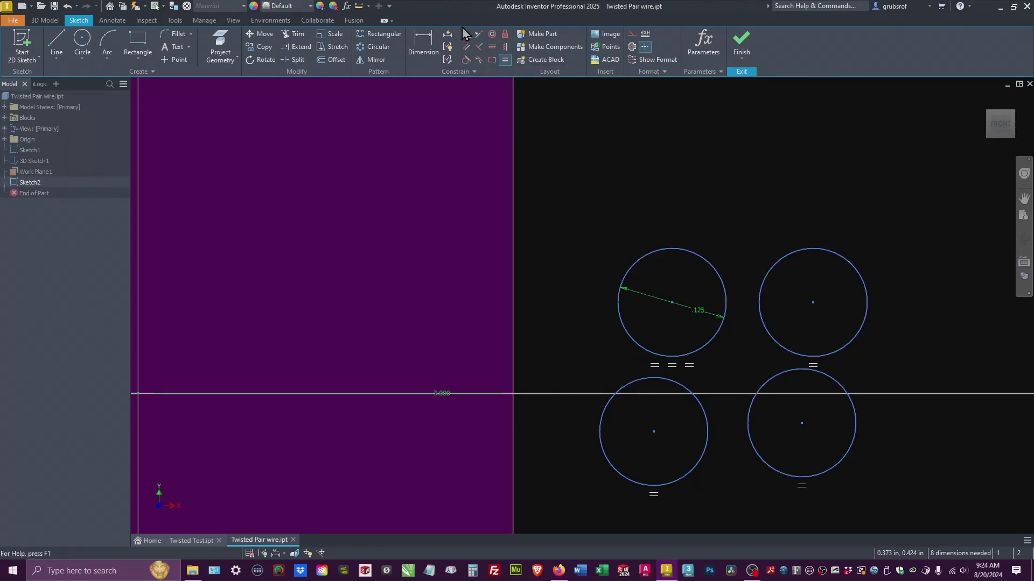
{"action": "left_click", "coordinate": [490, 47]}
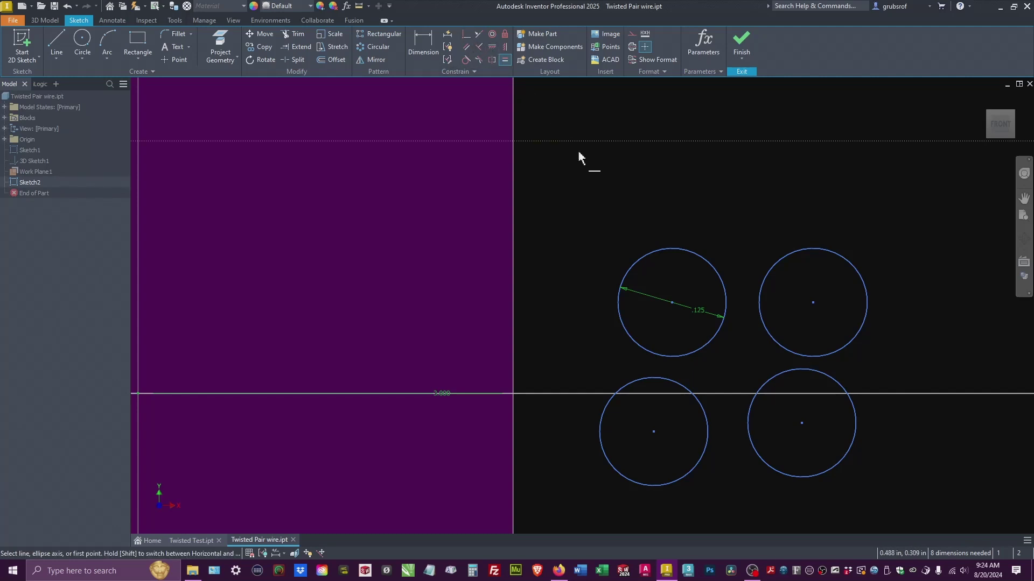
{"action": "left_click", "coordinate": [672, 303]}
{"action": "left_click", "coordinate": [813, 303]}
{"action": "left_click", "coordinate": [802, 426]}
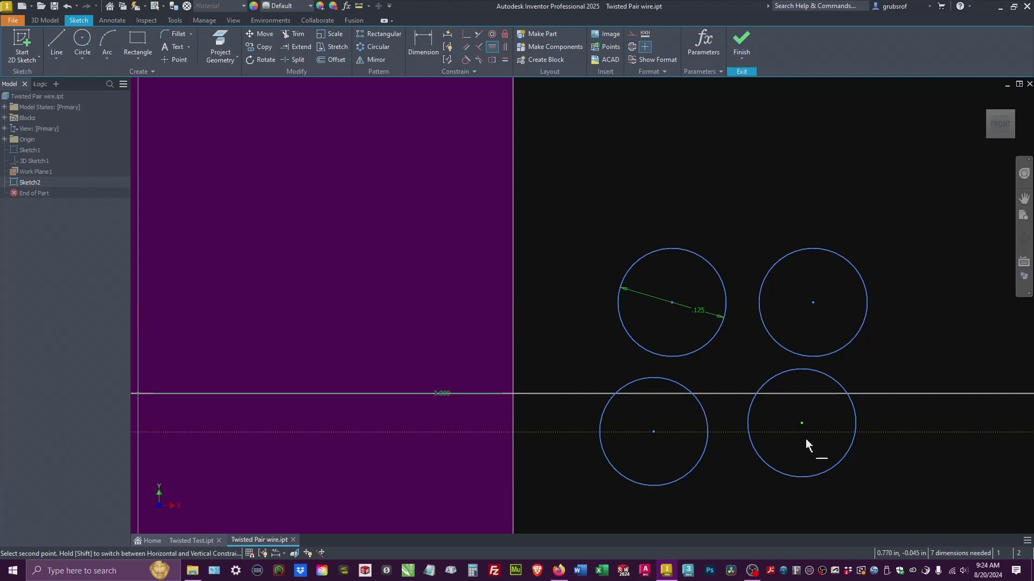
{"action": "left_click", "coordinate": [654, 432]}
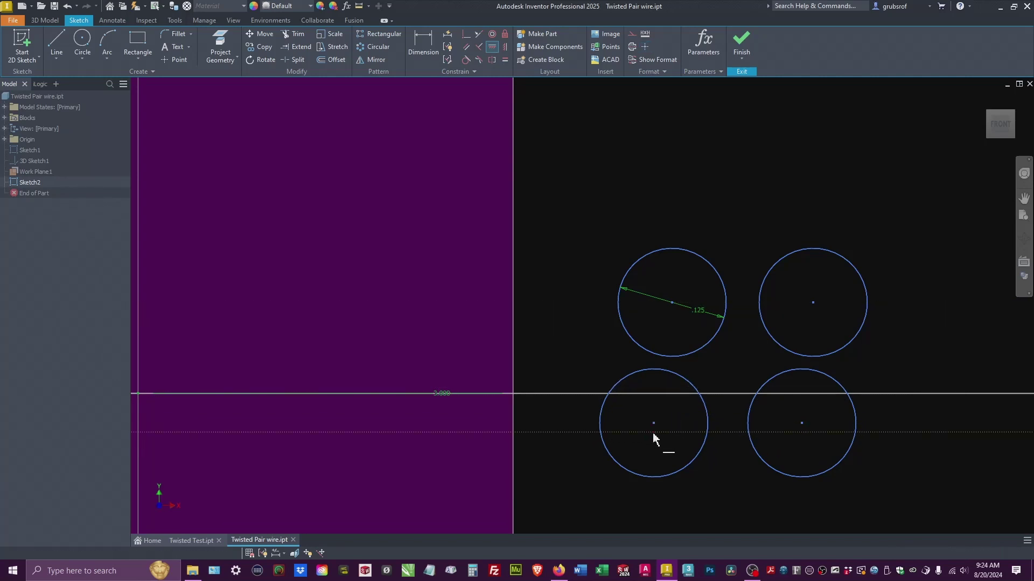
Align the circle centers vertically within the left and right pairs.
{"action": "left_click", "coordinate": [504, 46]}
{"action": "left_click", "coordinate": [672, 302]}
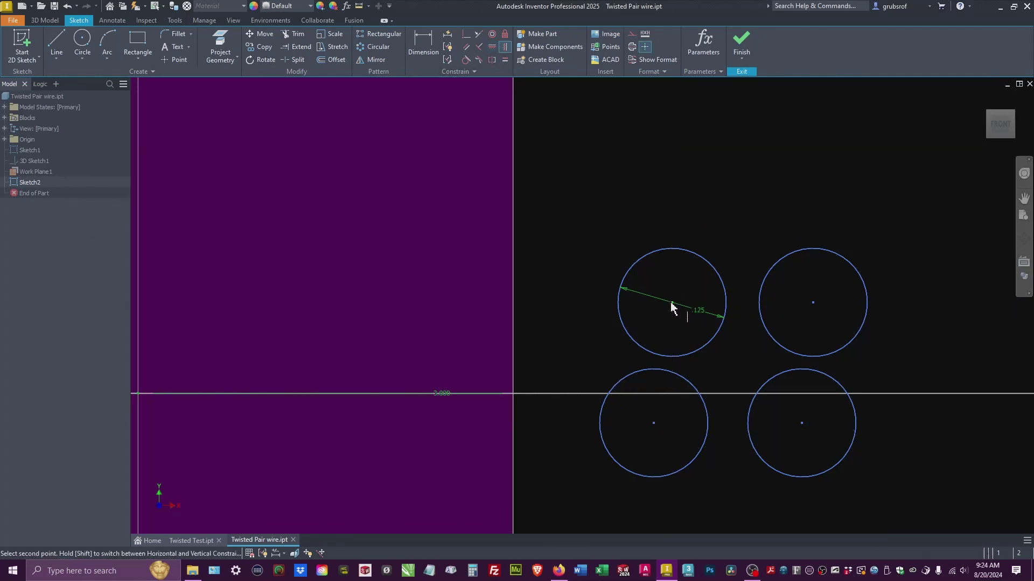
{"action": "left_click", "coordinate": [654, 425]}
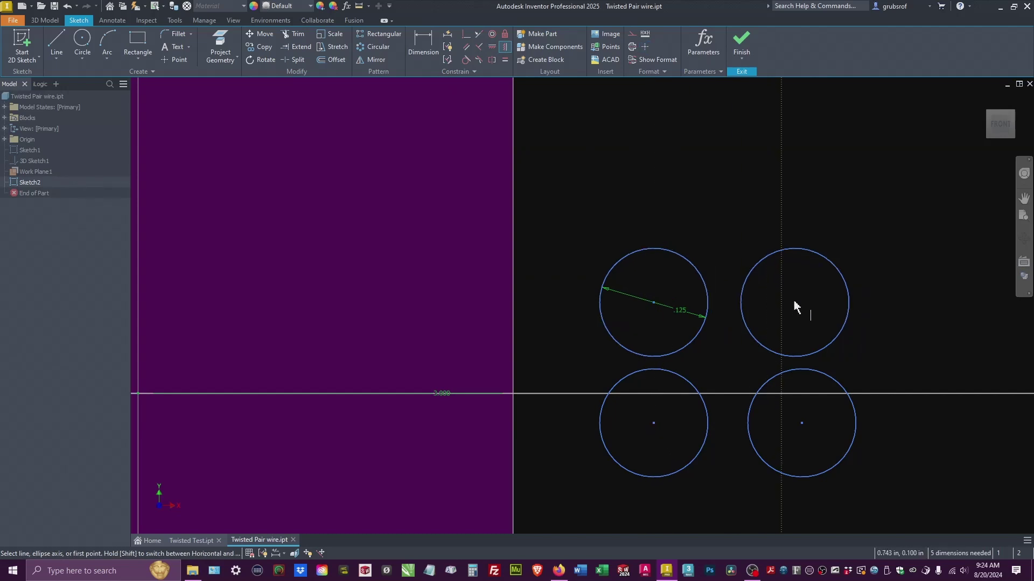
{"action": "left_click", "coordinate": [795, 303]}
{"action": "left_click", "coordinate": [802, 423]}
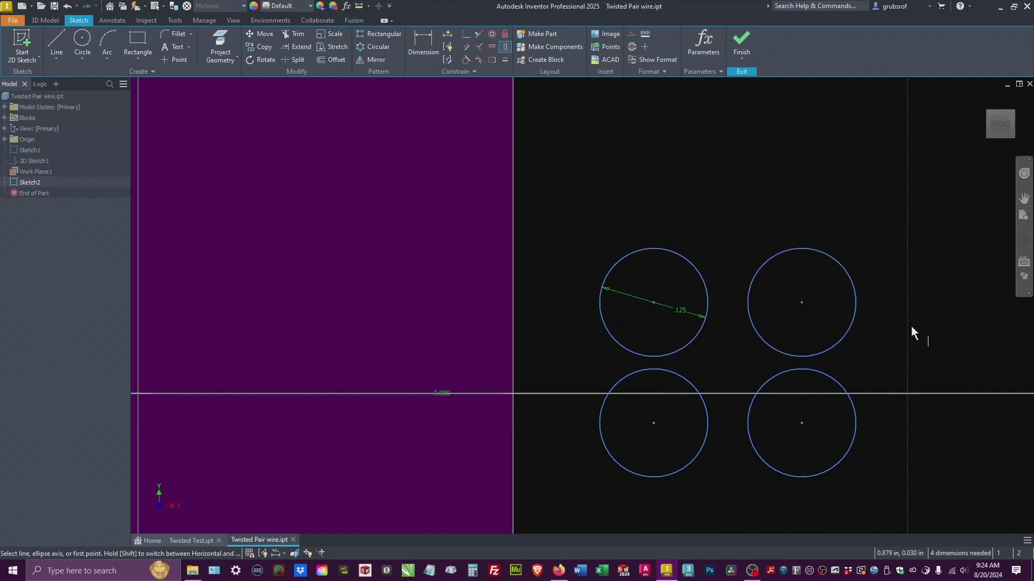
{"action": "right_click", "coordinate": [913, 332]}
{"action": "left_click", "coordinate": [946, 325]}
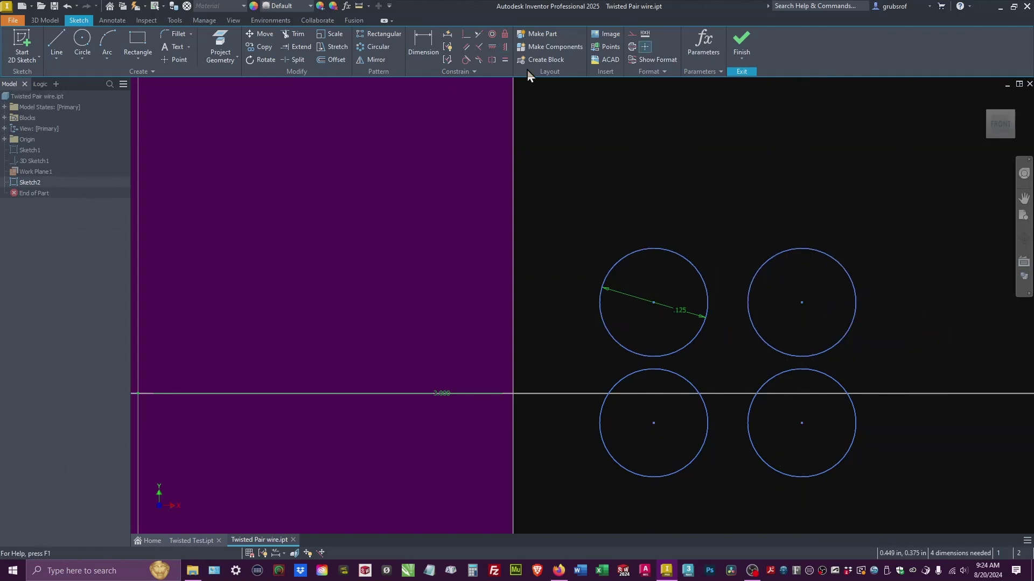
Make the 0.125 in dimensioned circle tangent to the circle beside it and to the circle below it.
{"action": "left_click", "coordinate": [467, 59]}
{"action": "left_click", "coordinate": [706, 309]}
{"action": "left_click", "coordinate": [749, 316]}
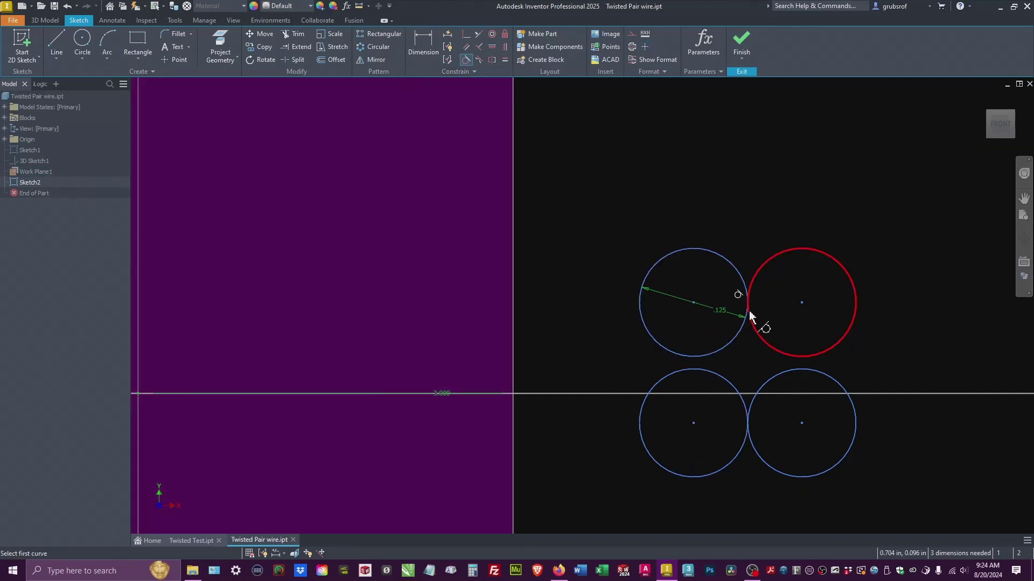
{"action": "left_click", "coordinate": [712, 355]}
{"action": "left_click", "coordinate": [719, 377]}
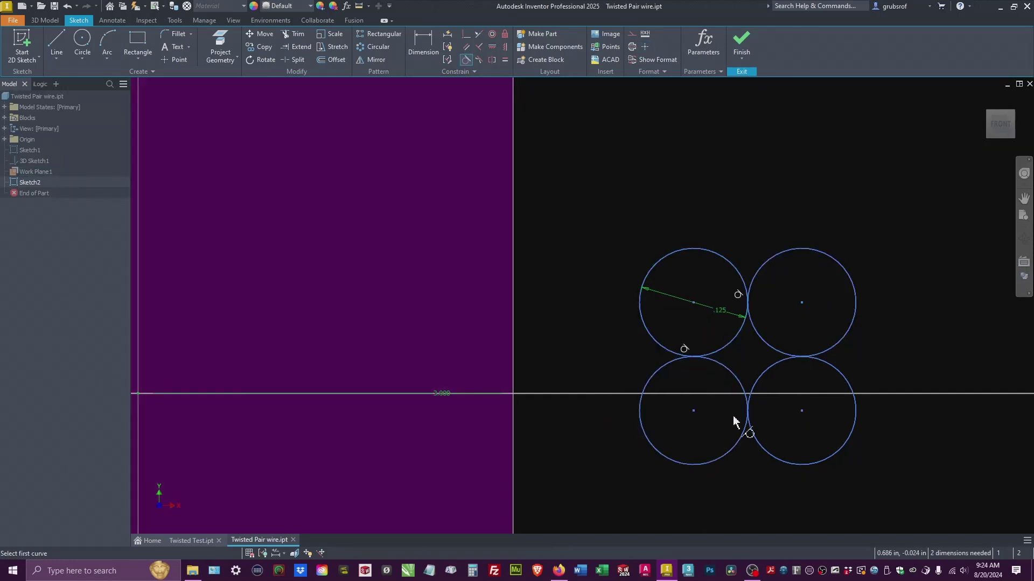
Try to add tangent constraints between the two lower circles and between the two right-hand circles.
{"action": "left_click", "coordinate": [741, 441]}
{"action": "left_click", "coordinate": [753, 445]}
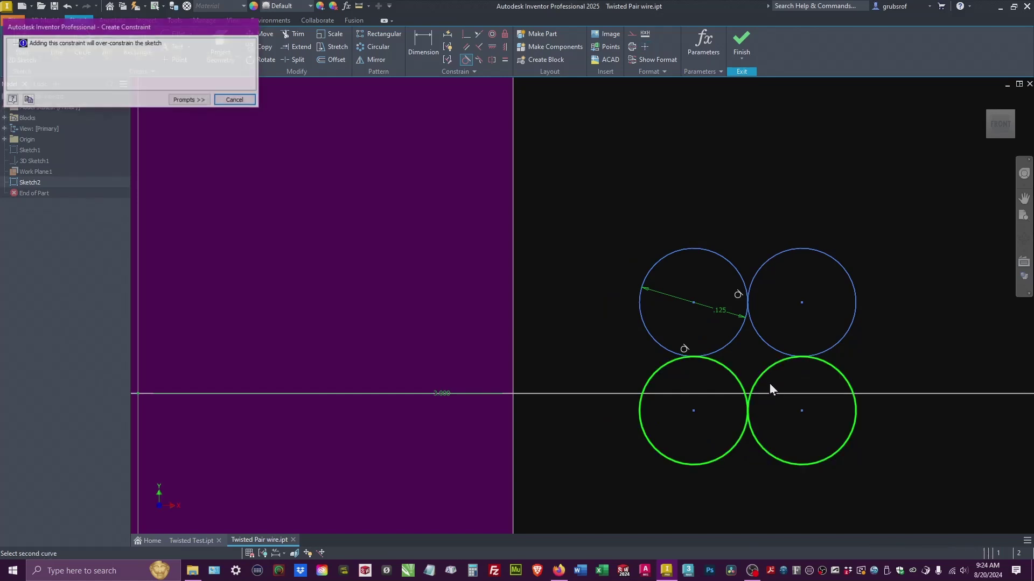
{"action": "left_click", "coordinate": [228, 100]}
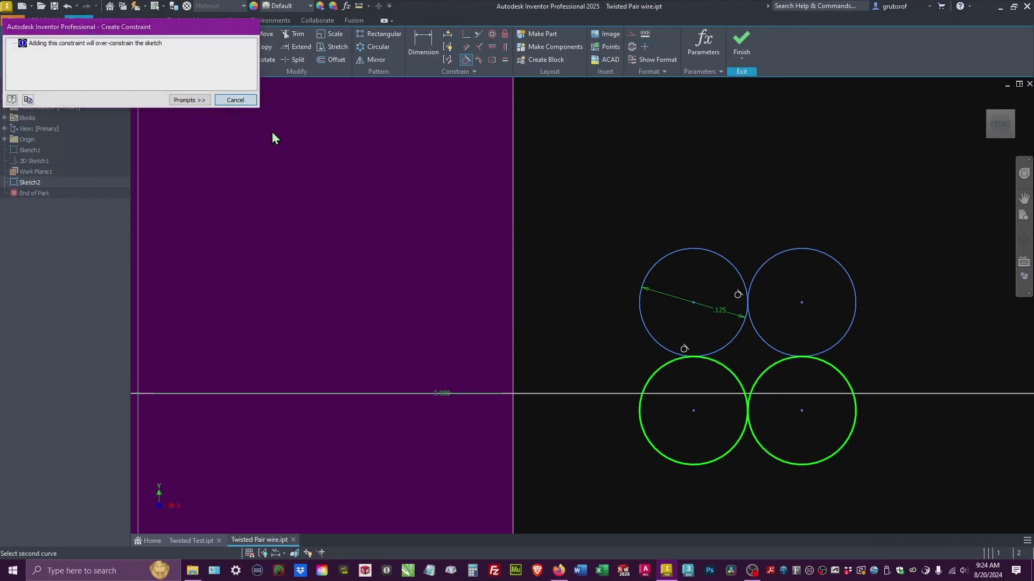
{"action": "left_click", "coordinate": [770, 348]}
{"action": "left_click", "coordinate": [770, 366]}
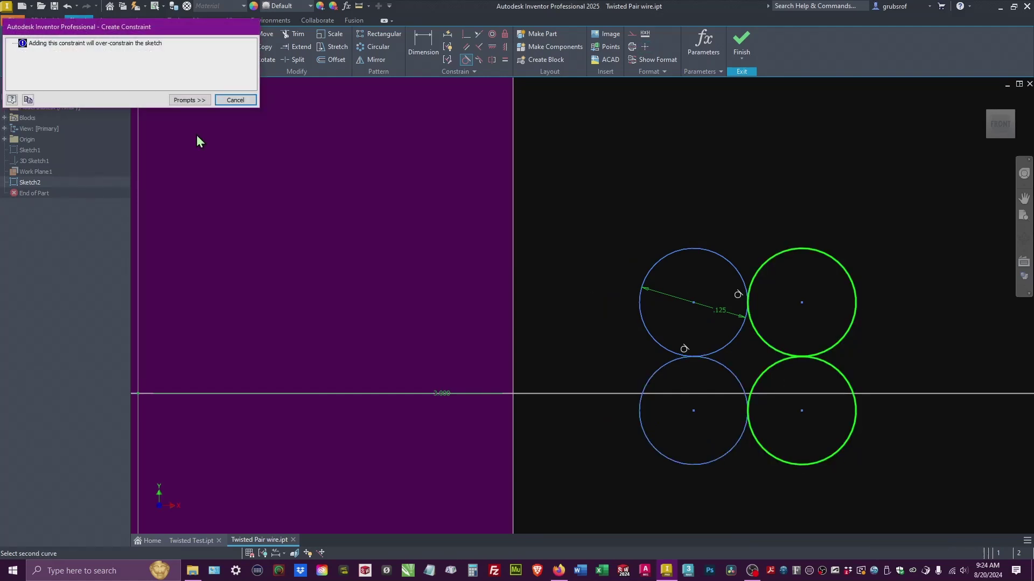
{"action": "left_click", "coordinate": [240, 100]}
{"action": "right_click", "coordinate": [939, 264]}
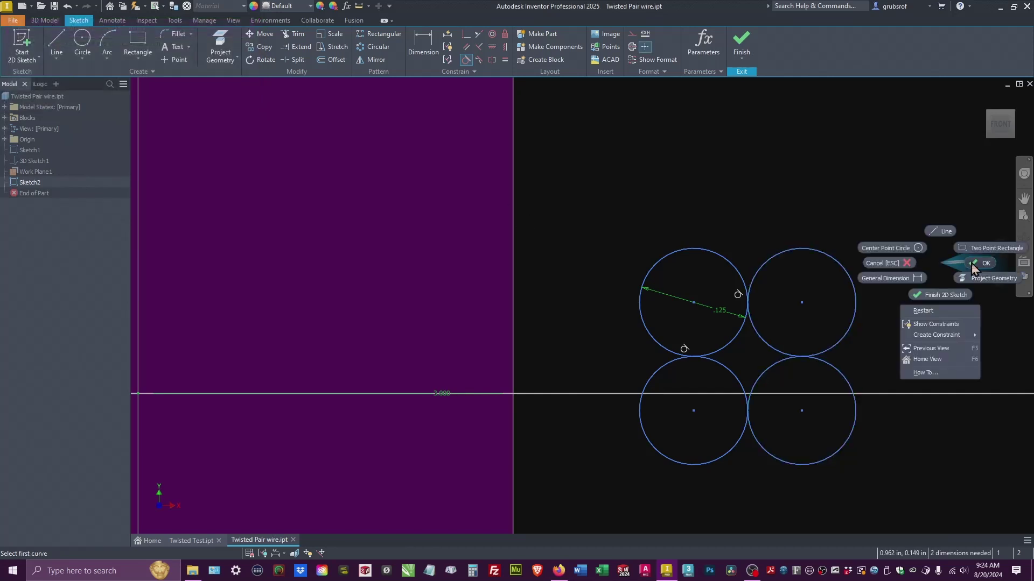
{"action": "left_click", "coordinate": [976, 265]}
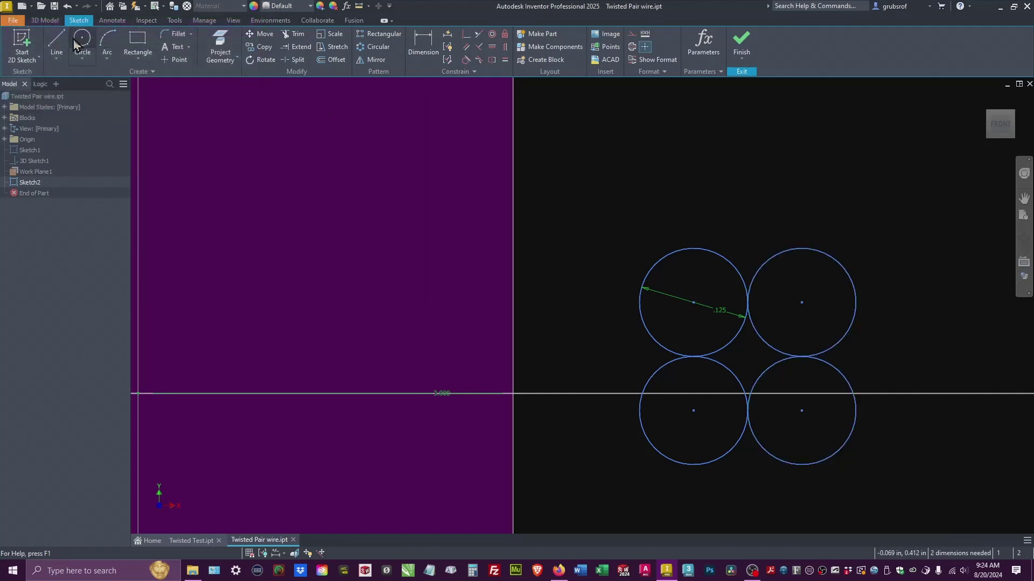
Draw a diagonal line from the lower-left circle's center to the upper-right circle's center and convert it to construction.
{"action": "left_click", "coordinate": [57, 41]}
{"action": "left_click", "coordinate": [725, 399]}
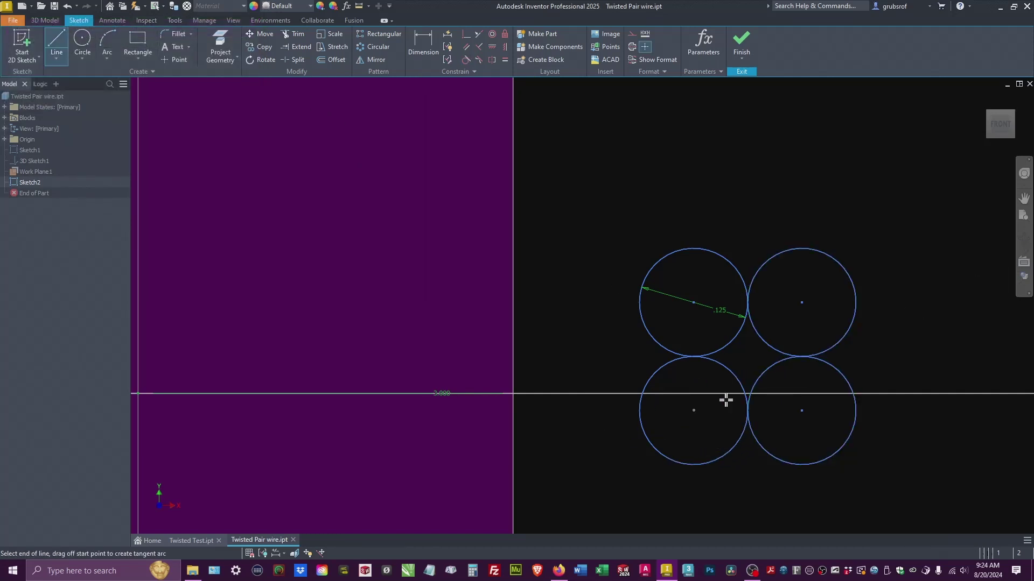
{"action": "left_click", "coordinate": [801, 302]}
{"action": "right_click", "coordinate": [926, 323]}
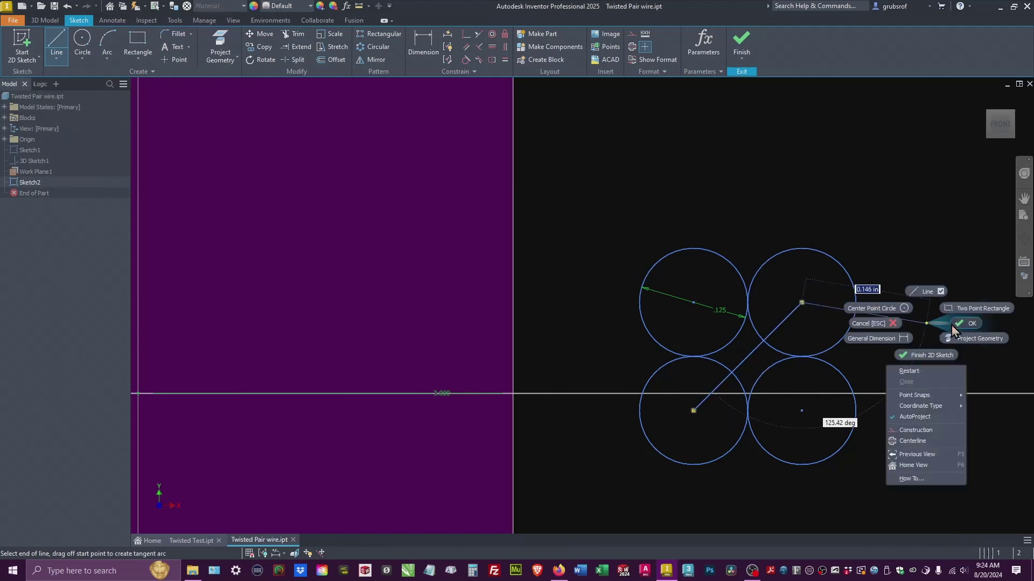
{"action": "left_click", "coordinate": [953, 324]}
{"action": "right_click", "coordinate": [744, 364]}
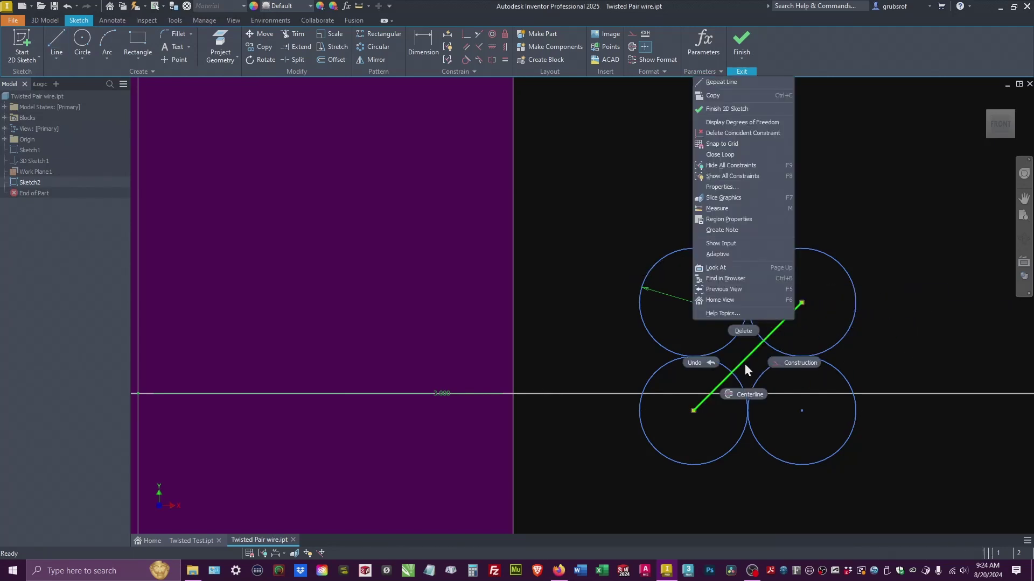
{"action": "left_click", "coordinate": [780, 365]}
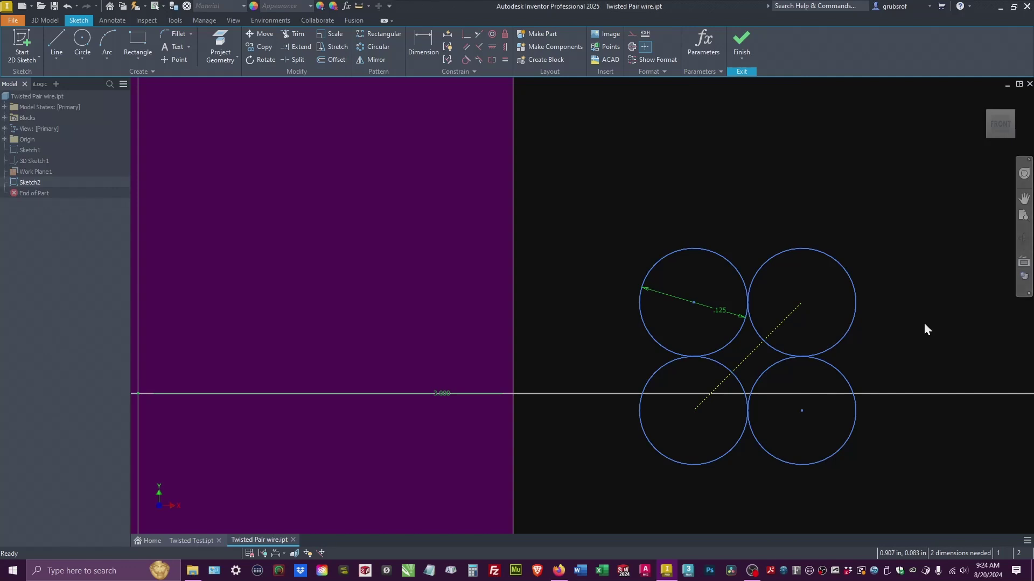
Create a sketch block named w from the four circles and diagonal line, with its insert point at the line's midpoint.
{"action": "scroll", "coordinate": [861, 330], "scroll_direction": "down", "scroll_amount": 2}
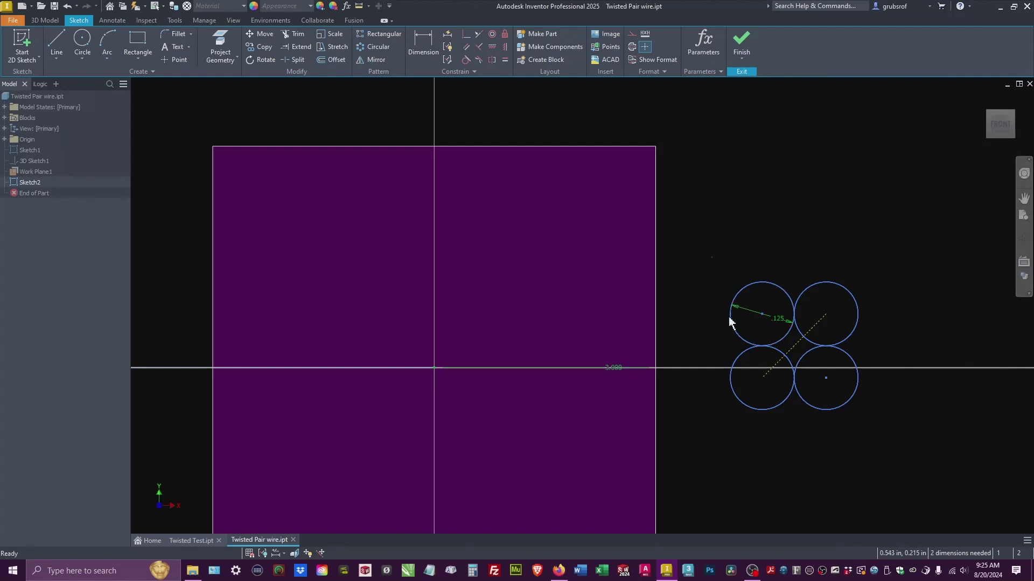
{"action": "left_click_drag", "start_coordinate": [710, 257], "coordinate": [951, 460]}
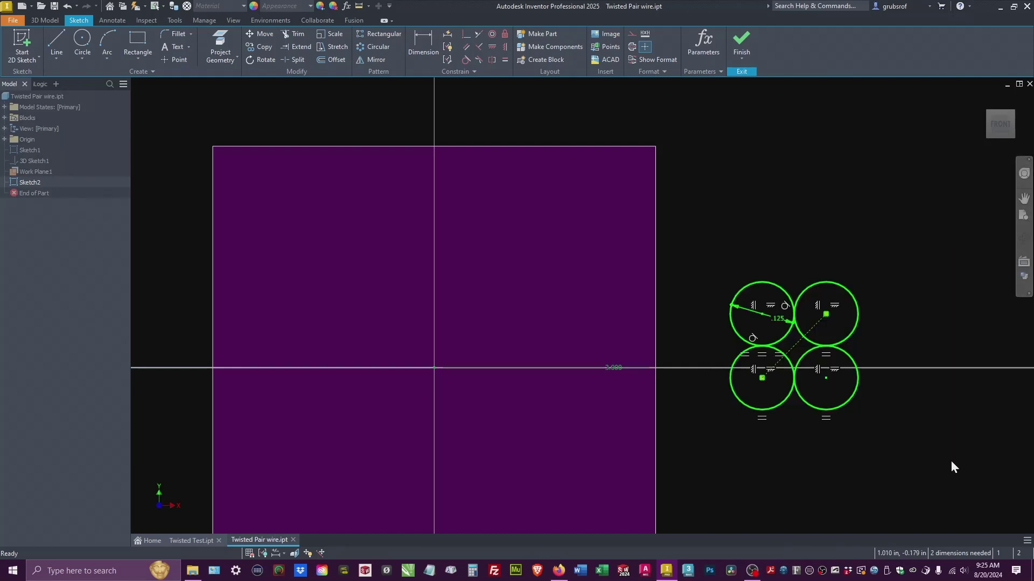
{"action": "left_click", "coordinate": [533, 60]}
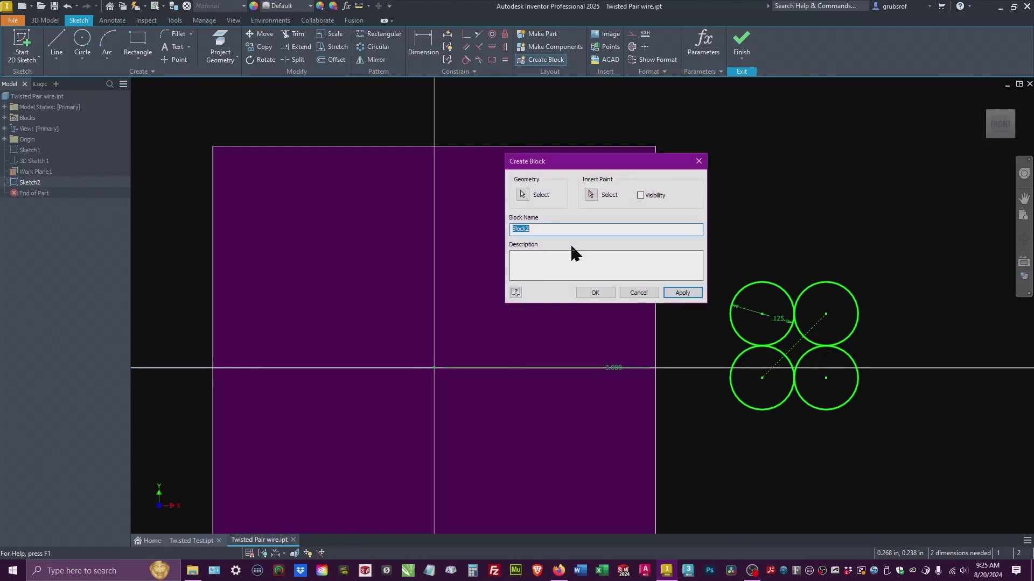
{"action": "type", "text": "w"}
{"action": "left_click", "coordinate": [591, 196]}
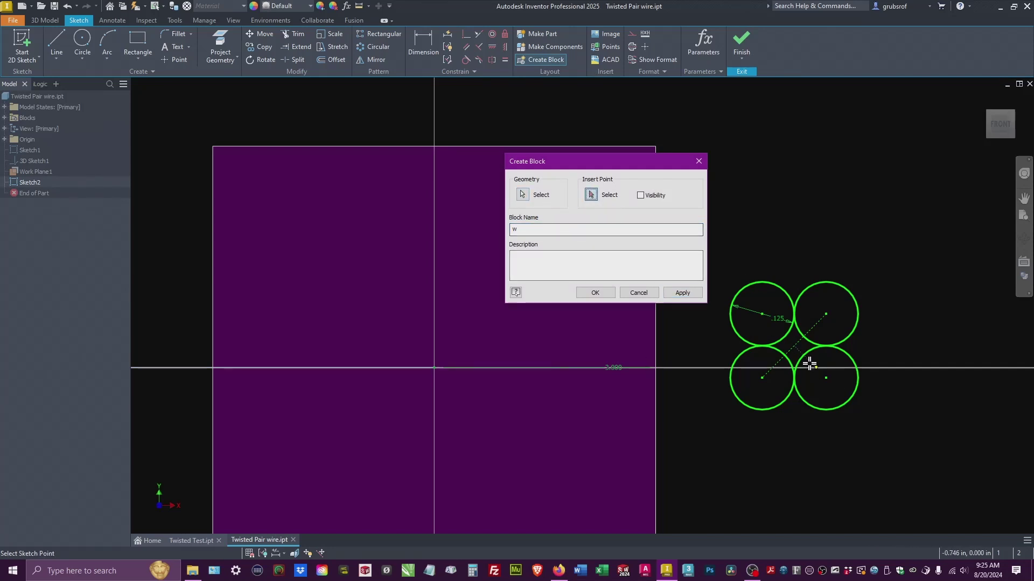
{"action": "left_click", "coordinate": [793, 347]}
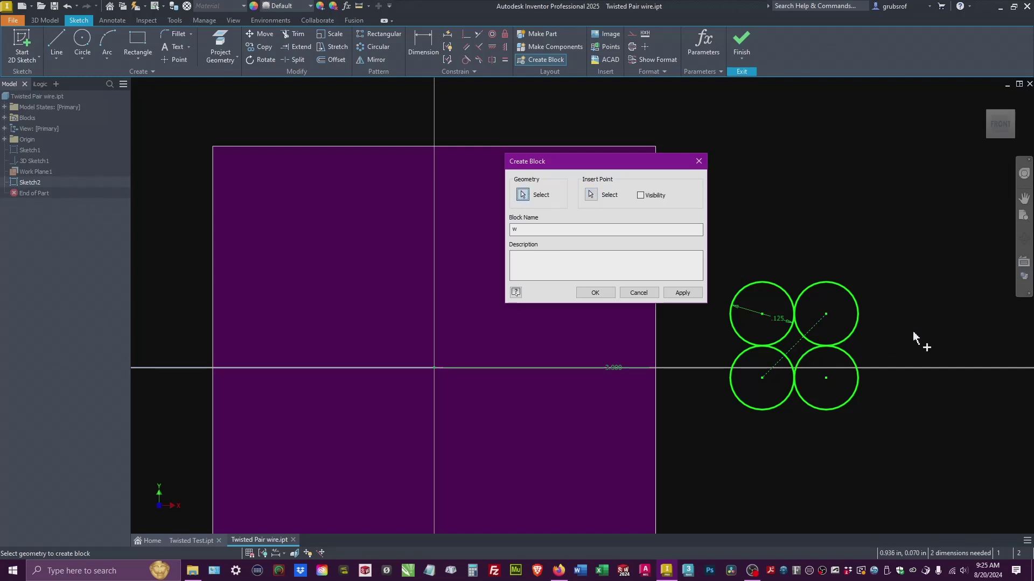
{"action": "left_click", "coordinate": [596, 293]}
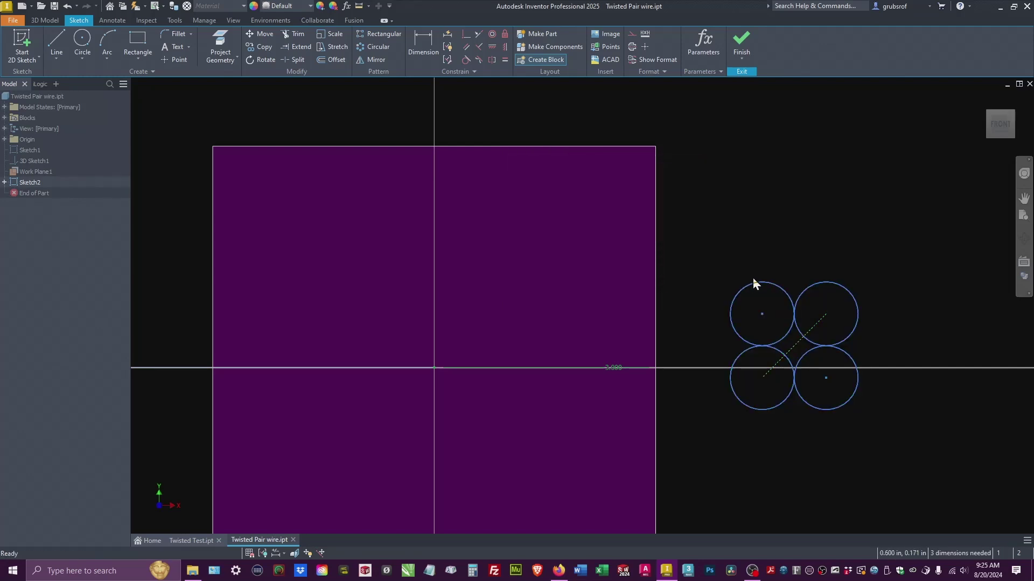
Move the circle block slightly upward as one unit, and open it for editing before returning to the sketch.
{"action": "left_click_drag", "start_coordinate": [787, 349], "coordinate": [791, 308]}
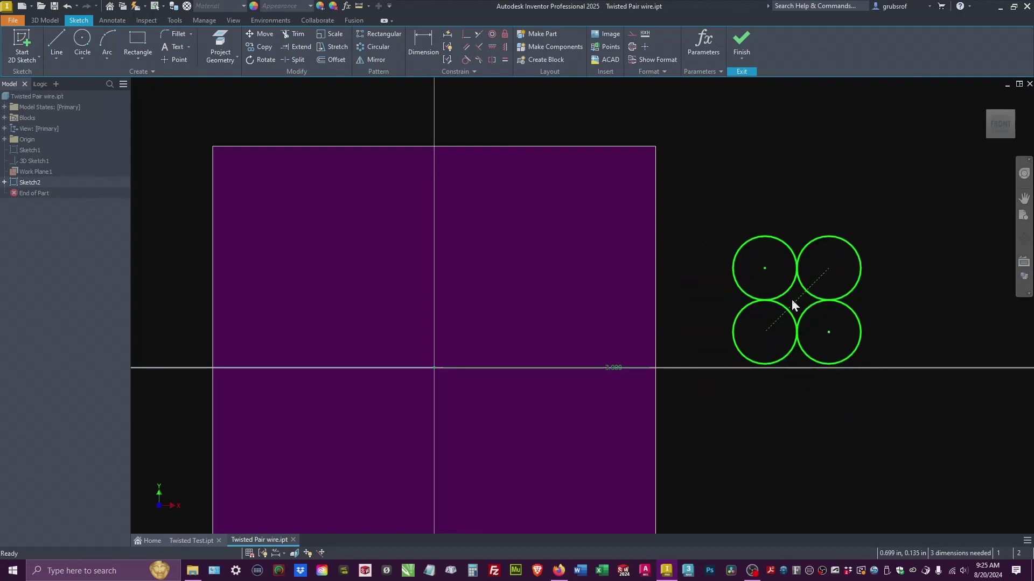
{"action": "double_click", "coordinate": [792, 301]}
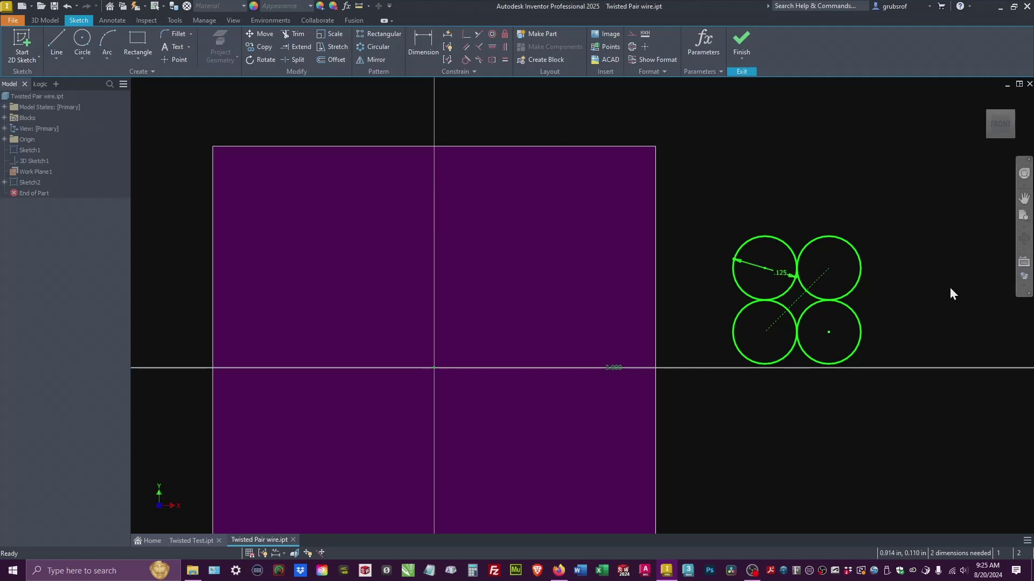
{"action": "left_click", "coordinate": [740, 43]}
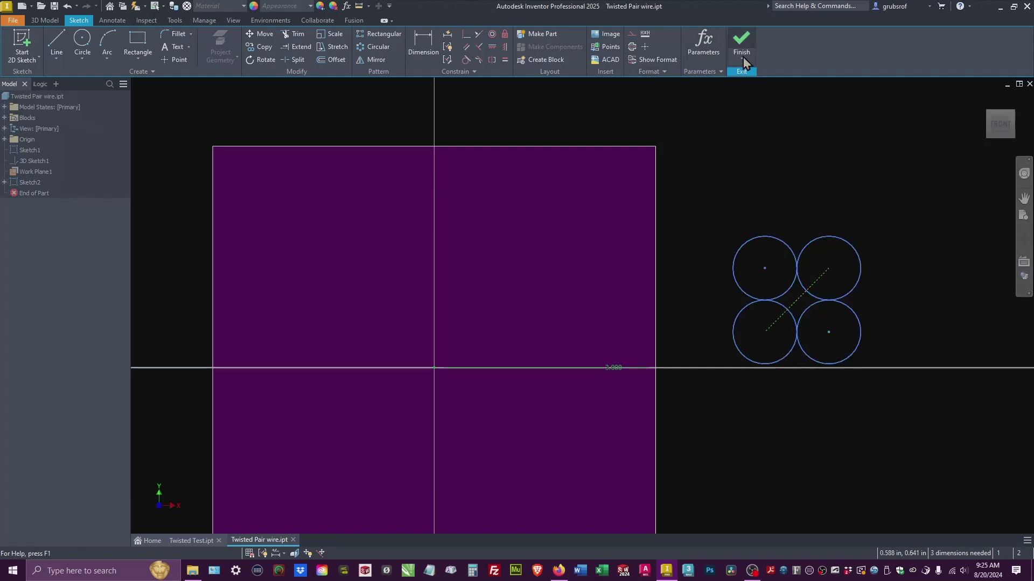
Constrain the midpoint of the block's diagonal line coincident with the sweep path's endpoint at the work plane's center.
{"action": "left_click", "coordinate": [466, 36]}
{"action": "left_click", "coordinate": [798, 300]}
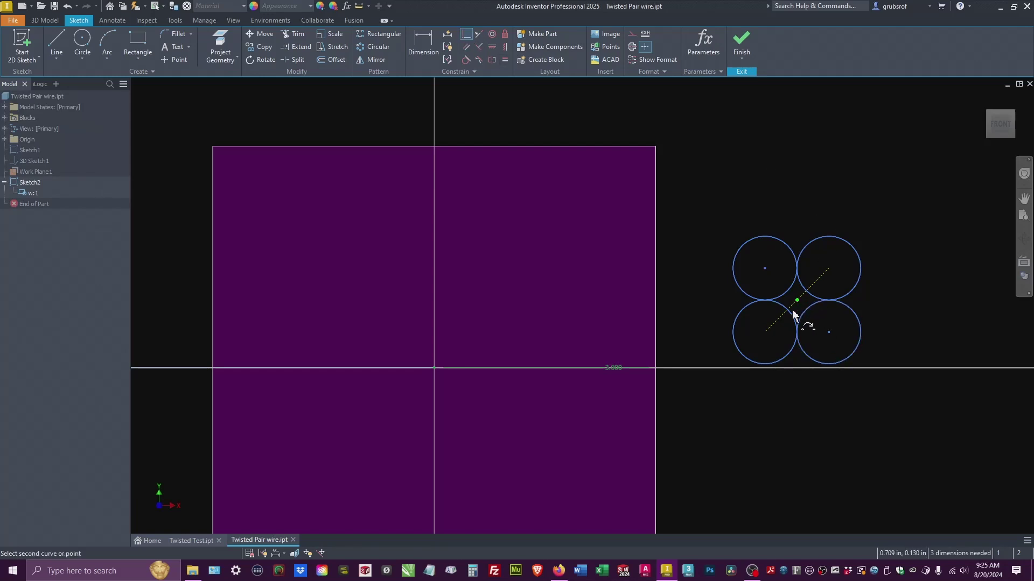
{"action": "left_click", "coordinate": [435, 368]}
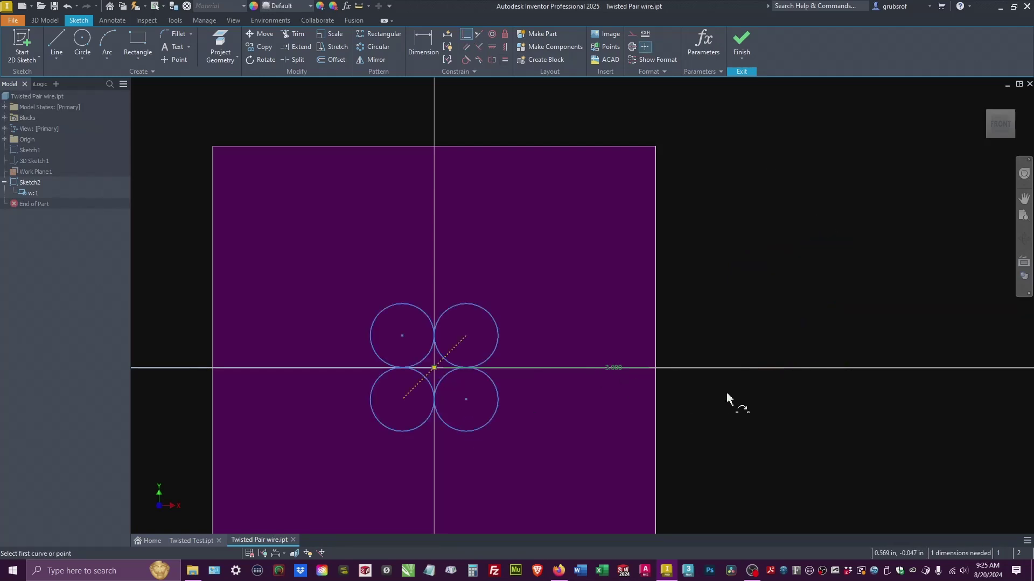
{"action": "middle_click_drag", "start_coordinate": [729, 400], "coordinate": [754, 368], "text": "shift"}
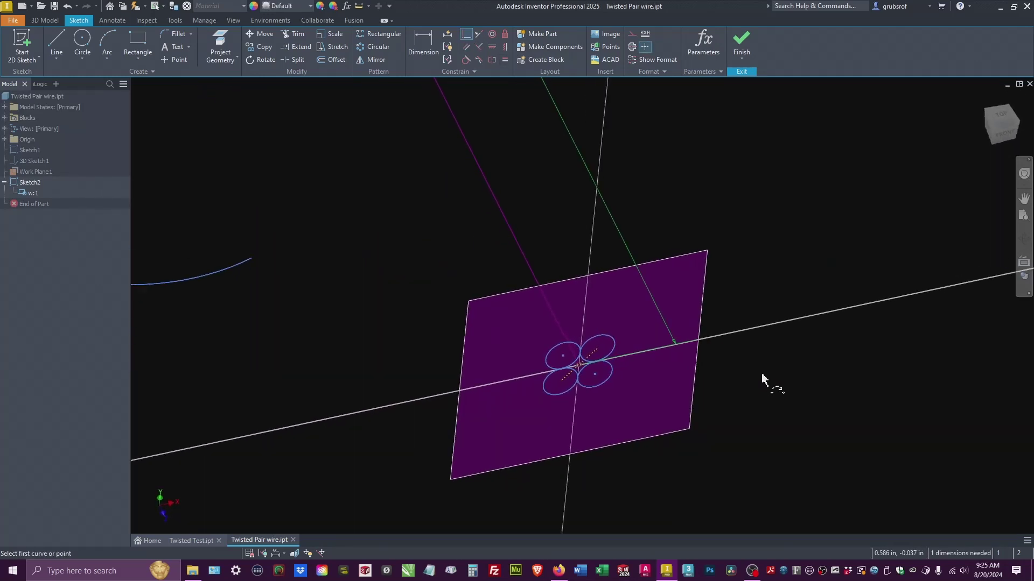
{"action": "right_click", "coordinate": [761, 373]}
{"action": "left_click", "coordinate": [805, 372]}
Hide the work plane behind the four-circle block and finish the sketch.
{"action": "left_click", "coordinate": [704, 285]}
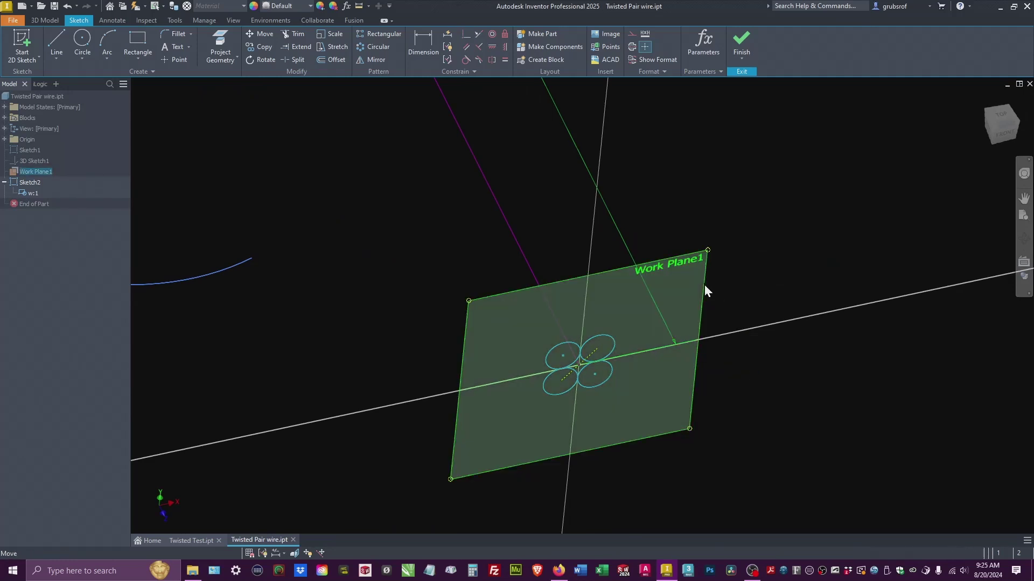
{"action": "right_click", "coordinate": [705, 280]}
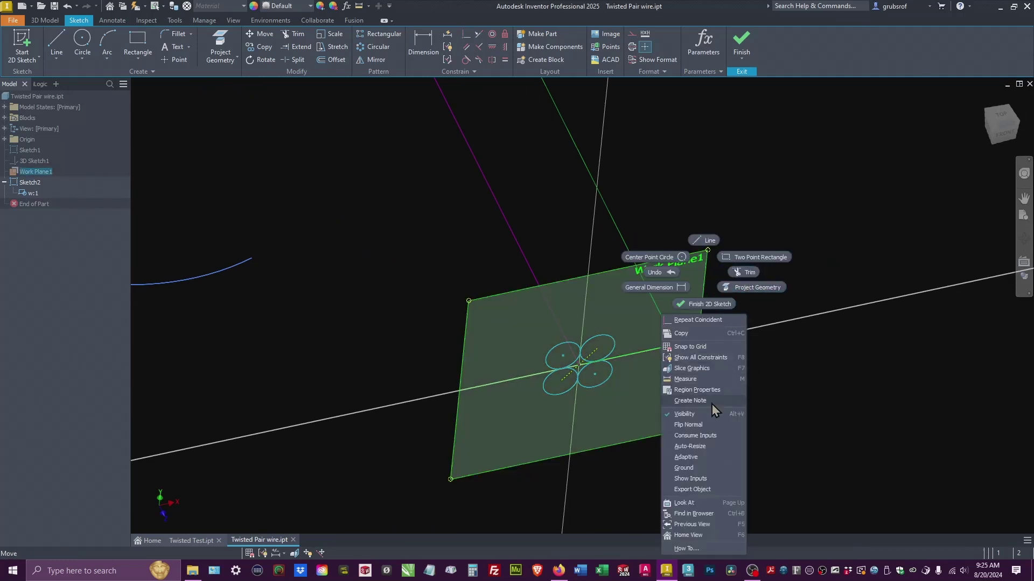
{"action": "left_click", "coordinate": [700, 413]}
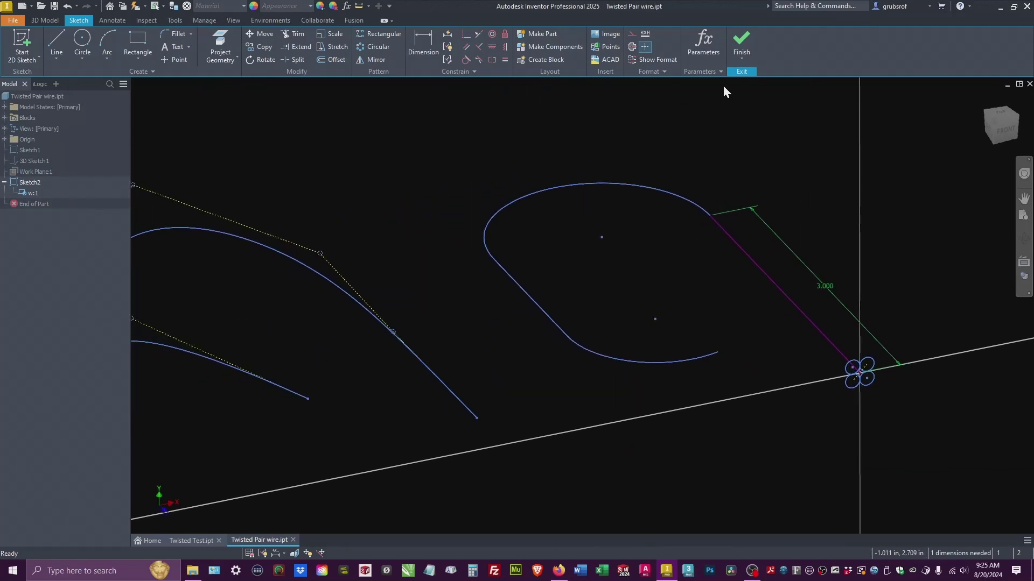
{"action": "left_click", "coordinate": [741, 41]}
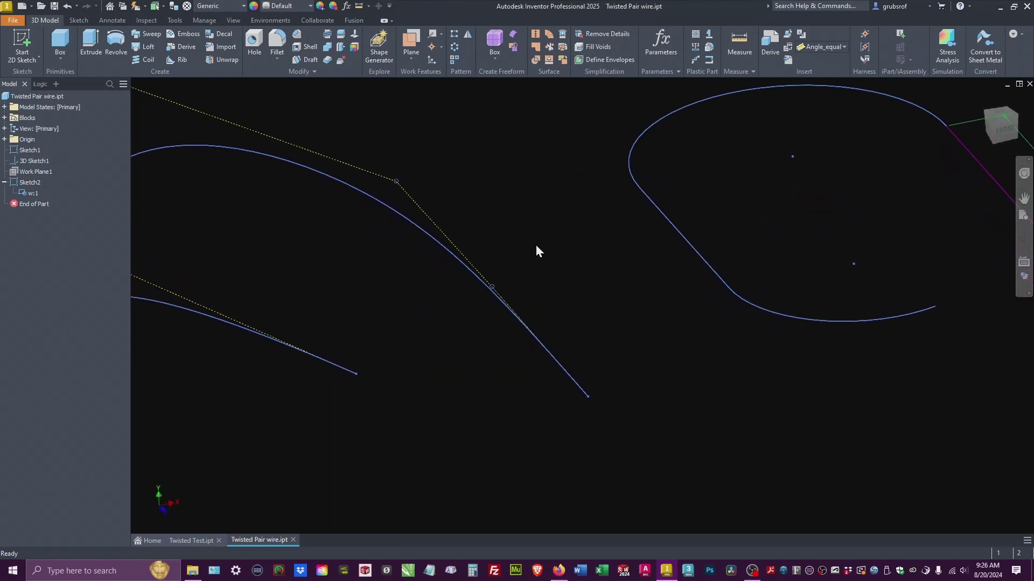
Create a work plane normal to the spline path at its free end nearest the line-and-arc path.
{"action": "left_click", "coordinate": [411, 58]}
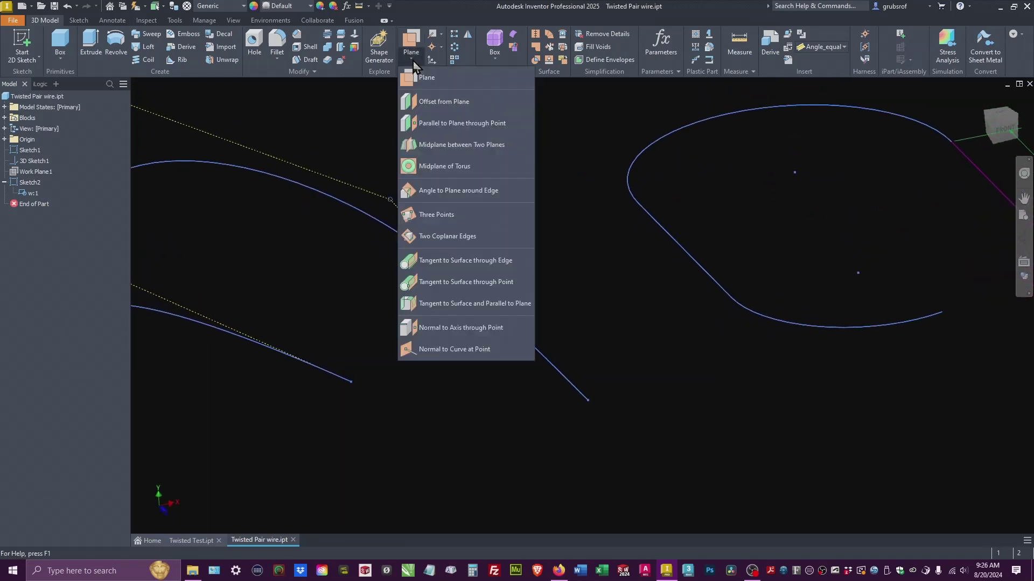
{"action": "left_click", "coordinate": [451, 351]}
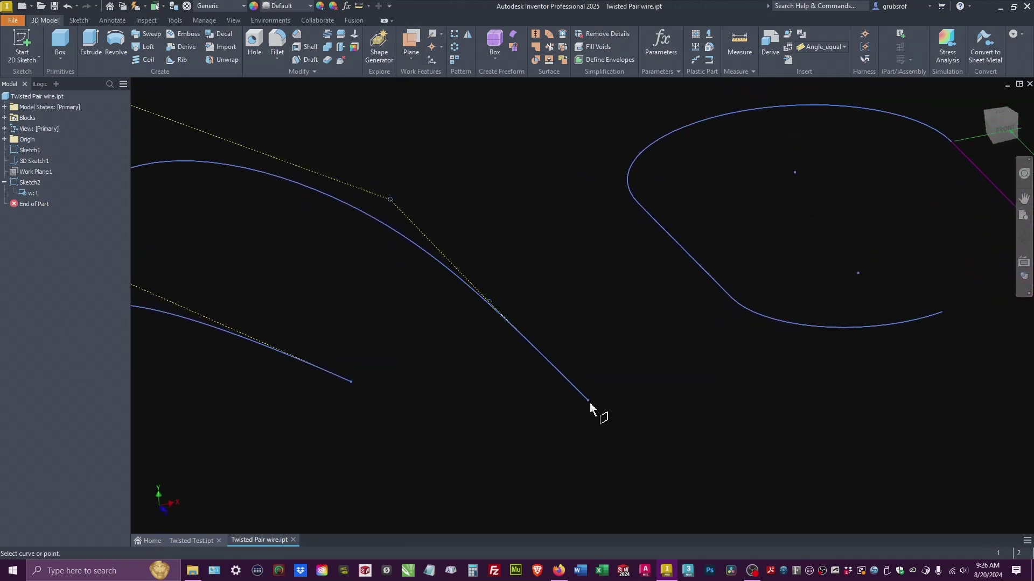
{"action": "left_click", "coordinate": [588, 408]}
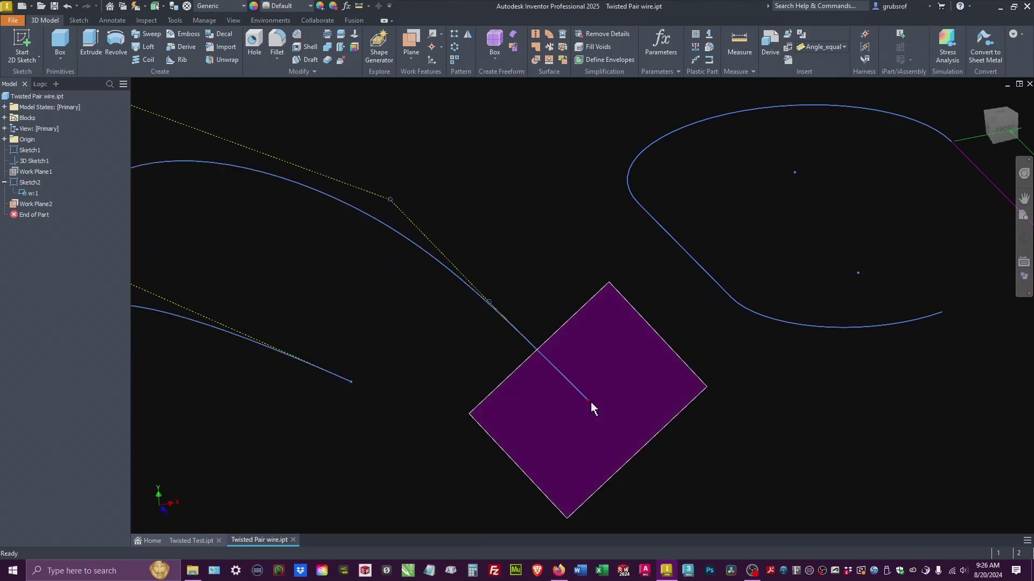
{"action": "right_click", "coordinate": [718, 435]}
{"action": "left_click", "coordinate": [831, 426]}
{"action": "middle_click_drag", "start_coordinate": [489, 156], "coordinate": [602, 433], "text": "shift"}
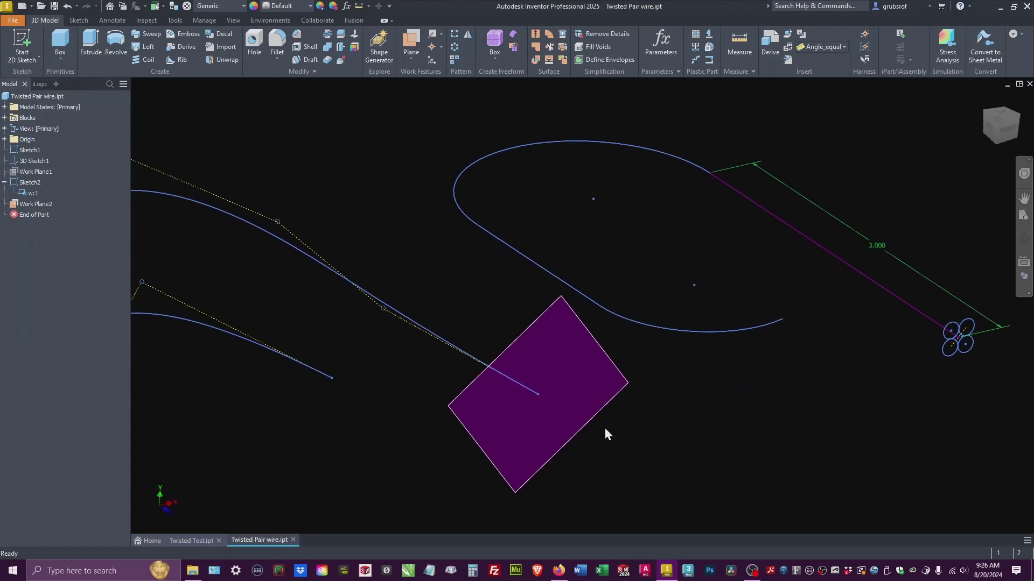
Start a 2D sketch on the work plane at the spline path's free end.
{"action": "scroll", "coordinate": [615, 425], "scroll_direction": "up", "scroll_amount": 1}
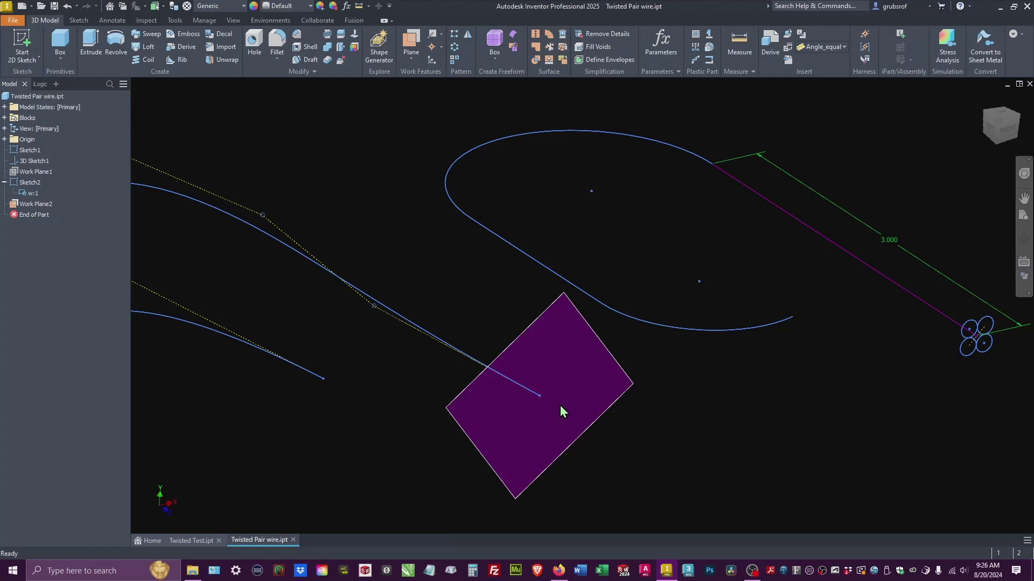
{"action": "left_click", "coordinate": [21, 43]}
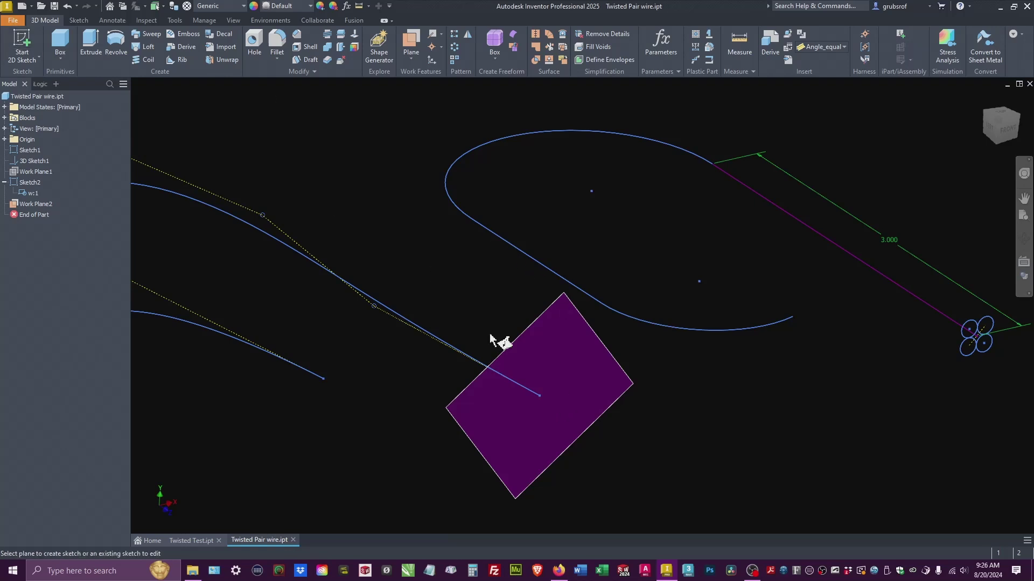
{"action": "left_click", "coordinate": [519, 347]}
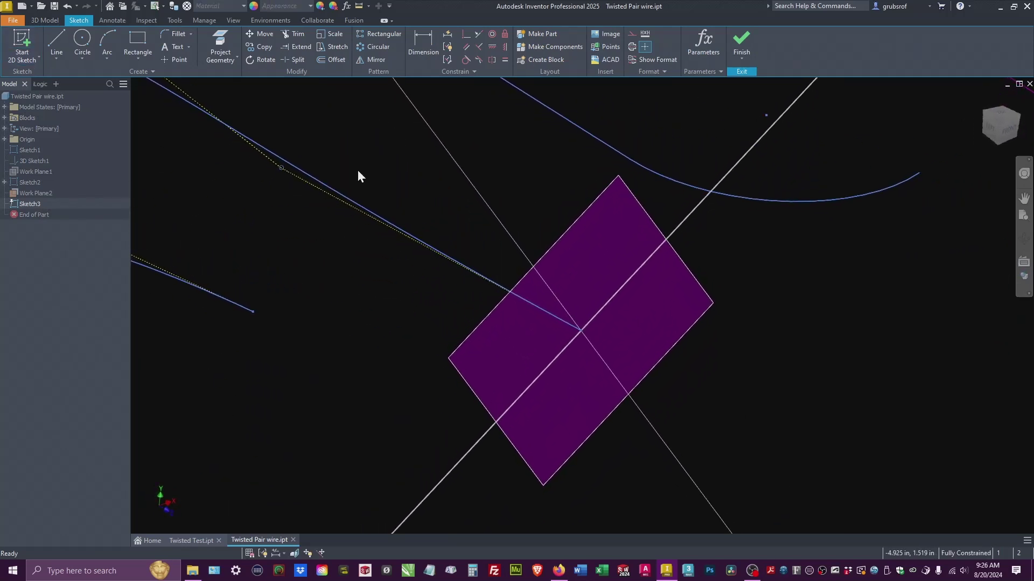
{"action": "left_click", "coordinate": [220, 48]}
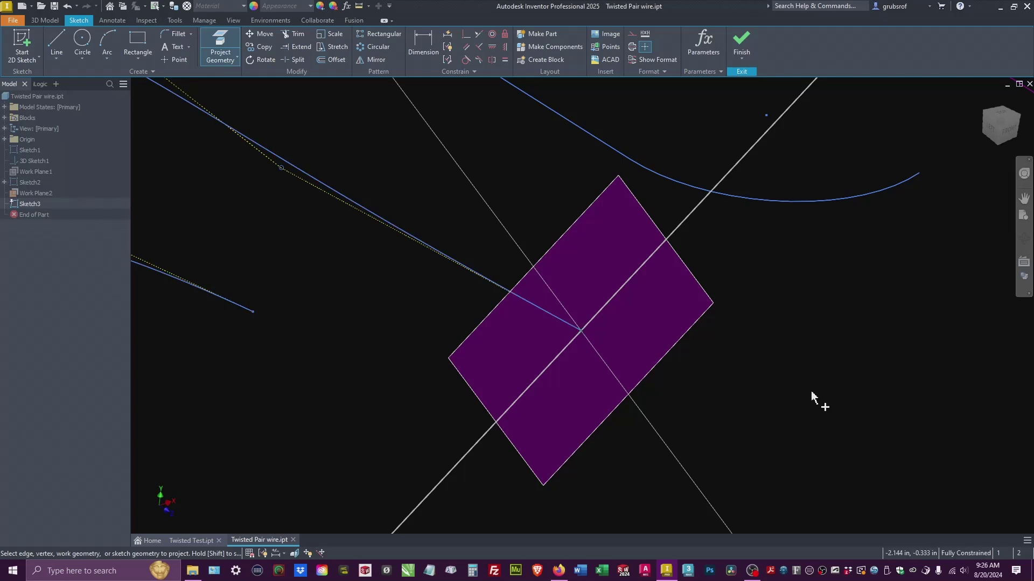
{"action": "right_click", "coordinate": [790, 363]}
{"action": "left_click", "coordinate": [836, 363]}
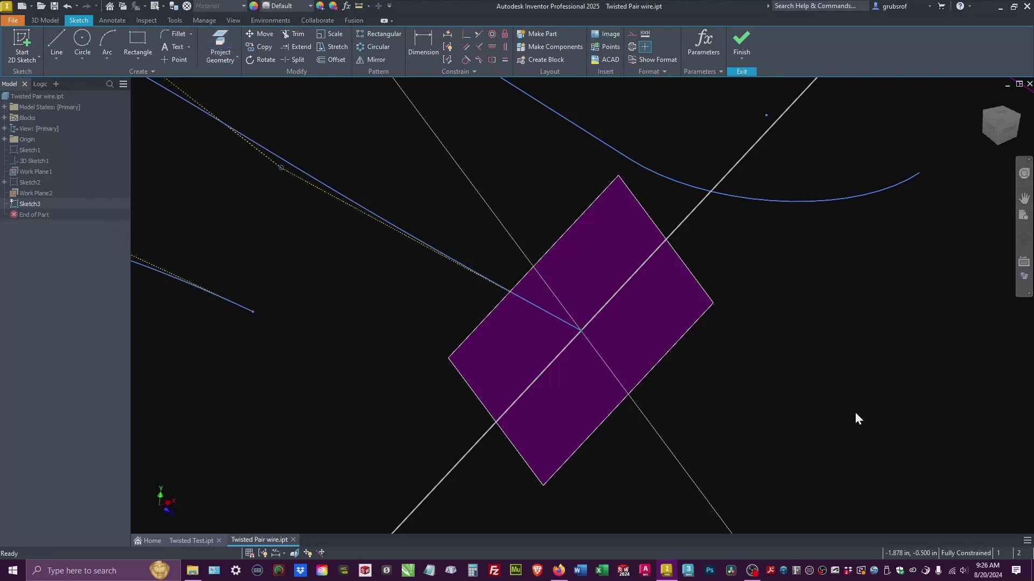
Place an instance of the "4 twisted cables" block in the sketch just beside the work plane.
{"action": "scroll", "coordinate": [855, 412], "scroll_direction": "down", "scroll_amount": 5}
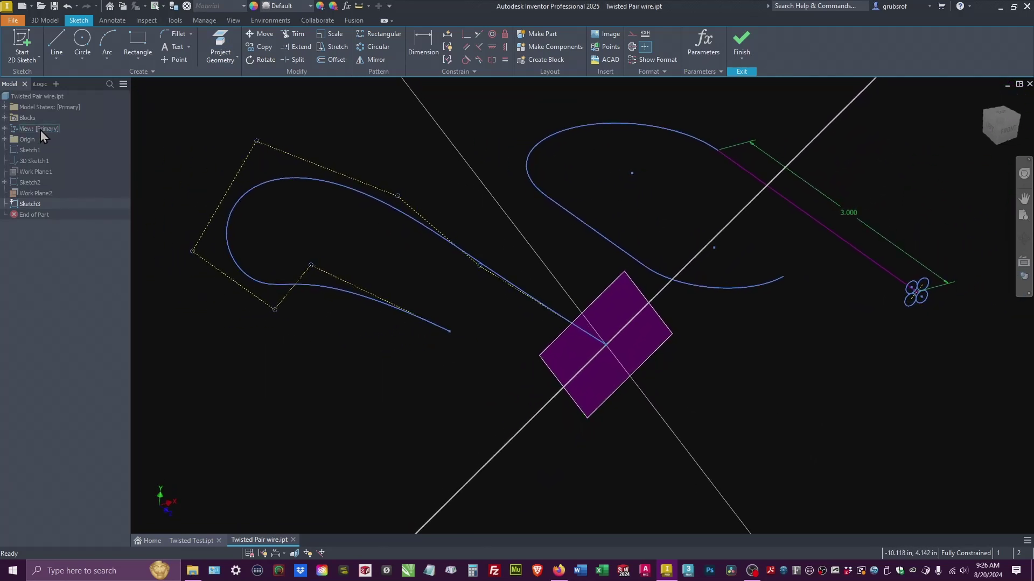
{"action": "left_click", "coordinate": [4, 118]}
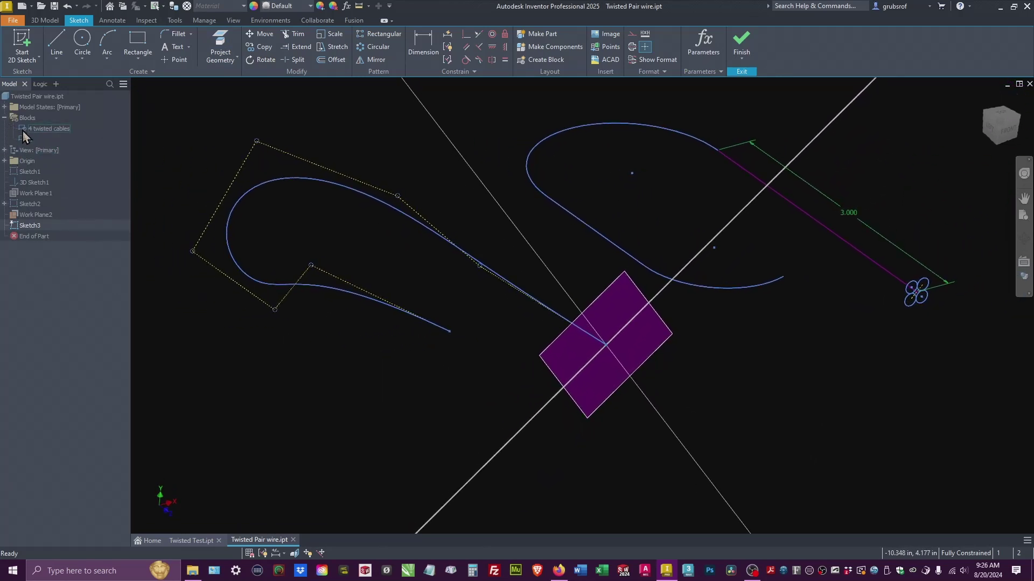
{"action": "left_click_drag", "start_coordinate": [23, 130], "coordinate": [681, 360]}
{"action": "scroll", "coordinate": [718, 404], "scroll_direction": "up", "scroll_amount": 4}
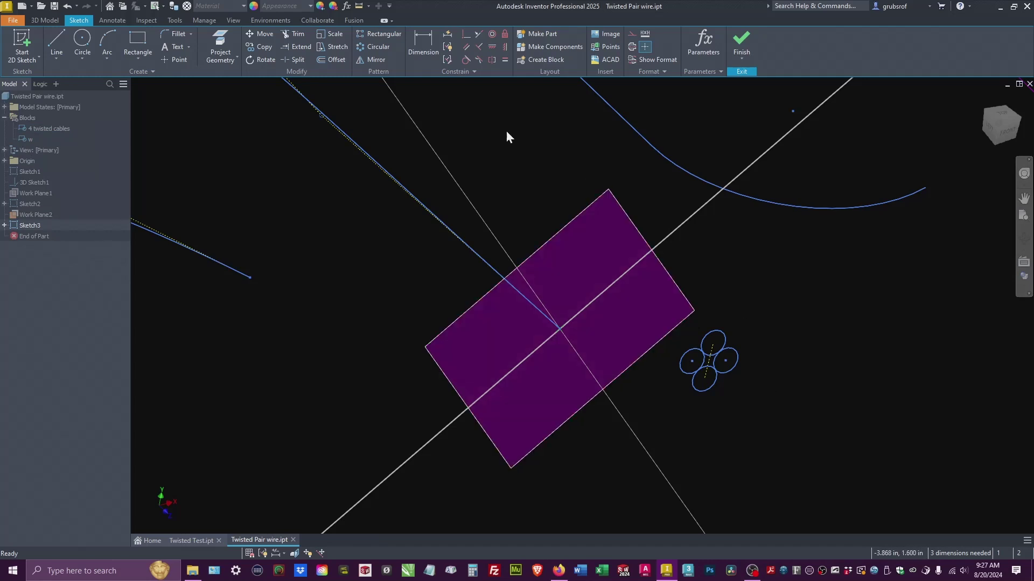
Constrain the midpoint of the new block's diagonal line coincident with the spline path's endpoint.
{"action": "left_click", "coordinate": [466, 34]}
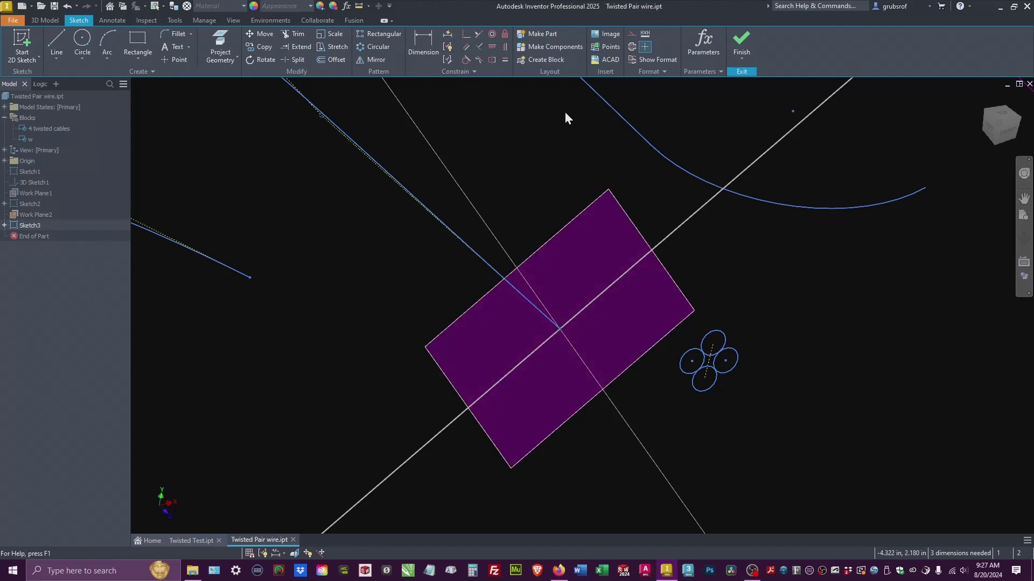
{"action": "left_click", "coordinate": [709, 361]}
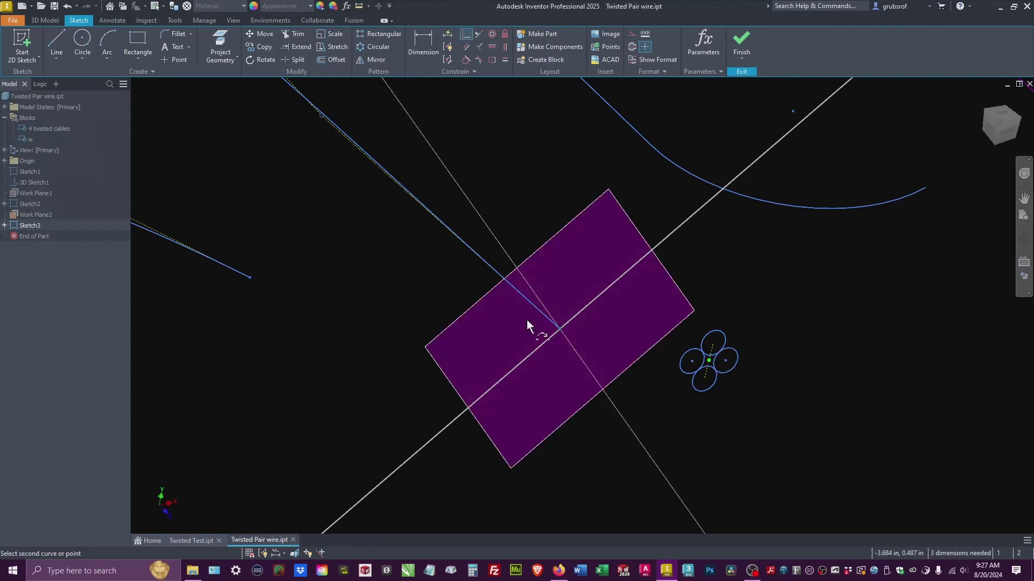
{"action": "left_click", "coordinate": [560, 328]}
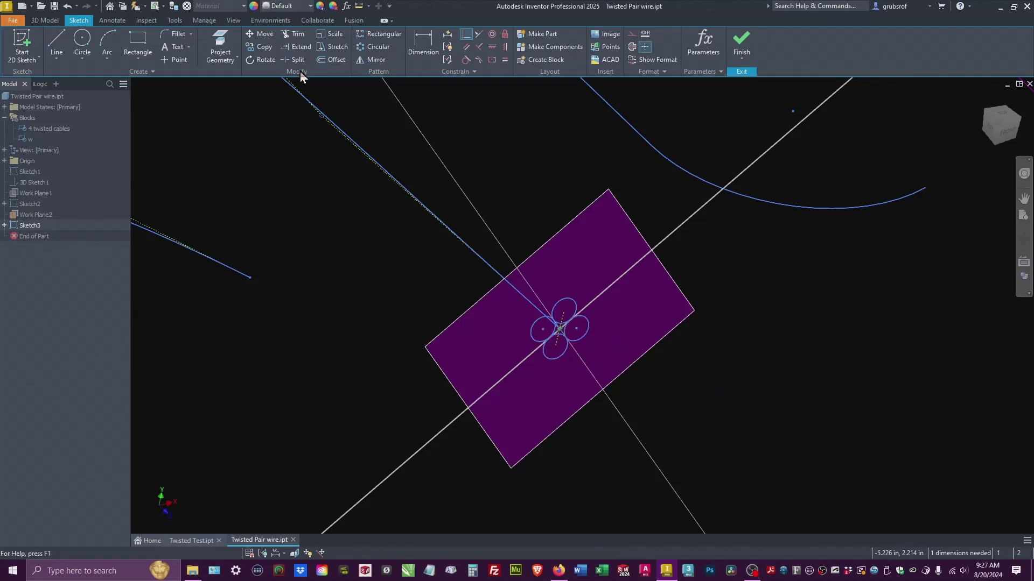
{"action": "key", "text": "F5"}
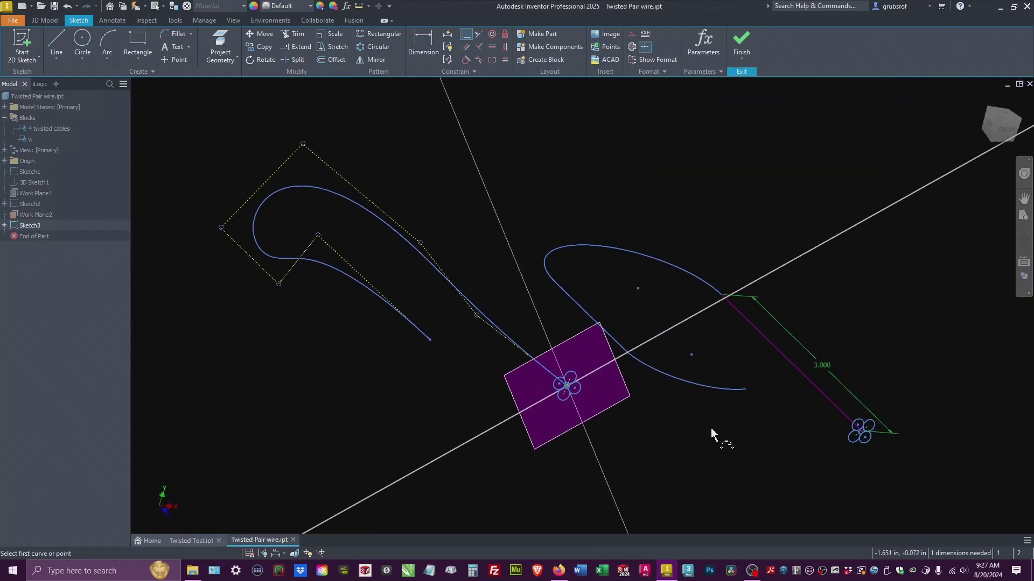
{"action": "right_click", "coordinate": [706, 434]}
{"action": "left_click", "coordinate": [760, 426]}
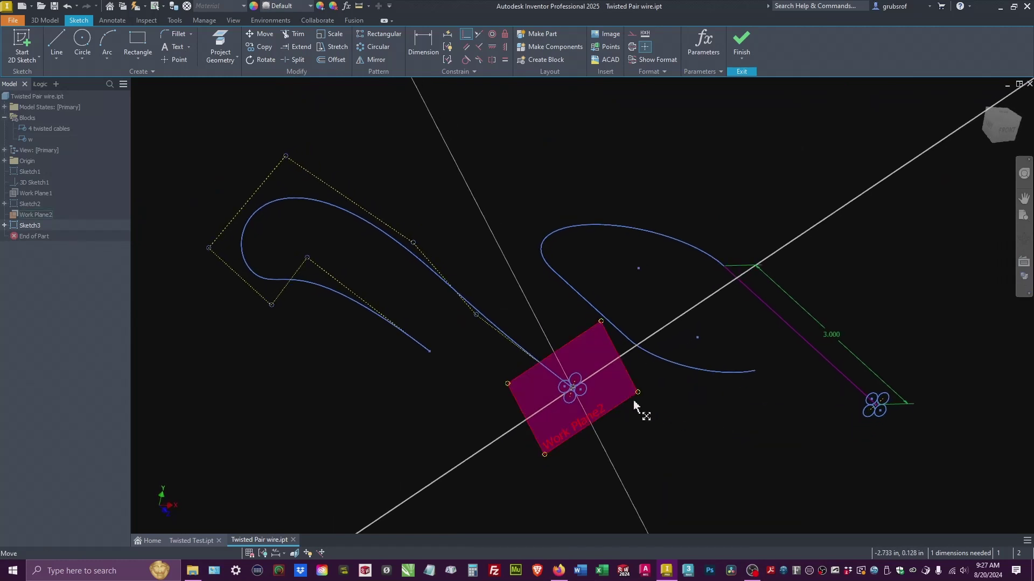
Hide the work plane behind the newly placed block and finish the sketch.
{"action": "right_click", "coordinate": [625, 399]}
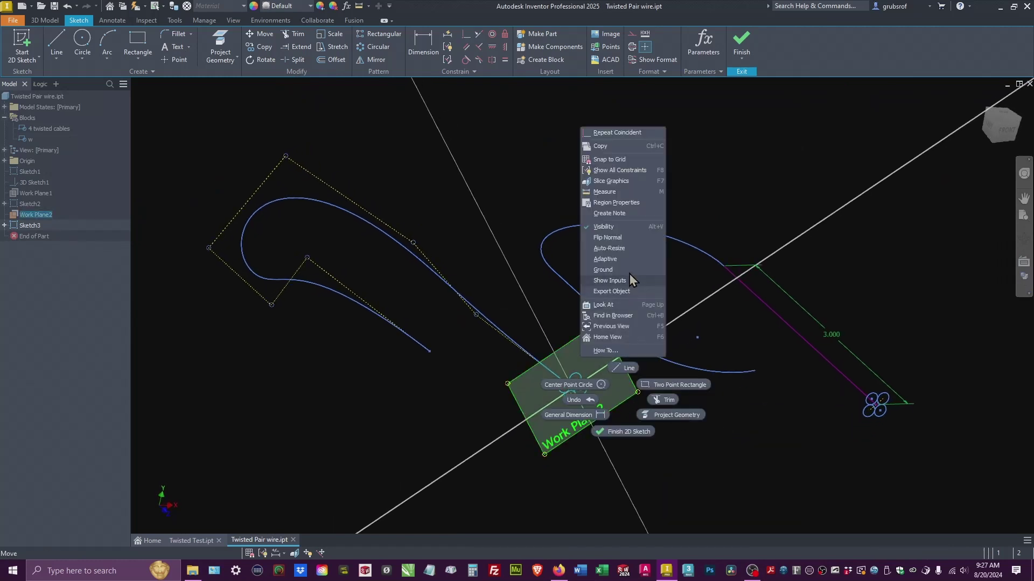
{"action": "left_click", "coordinate": [610, 227]}
{"action": "key", "text": "F5"}
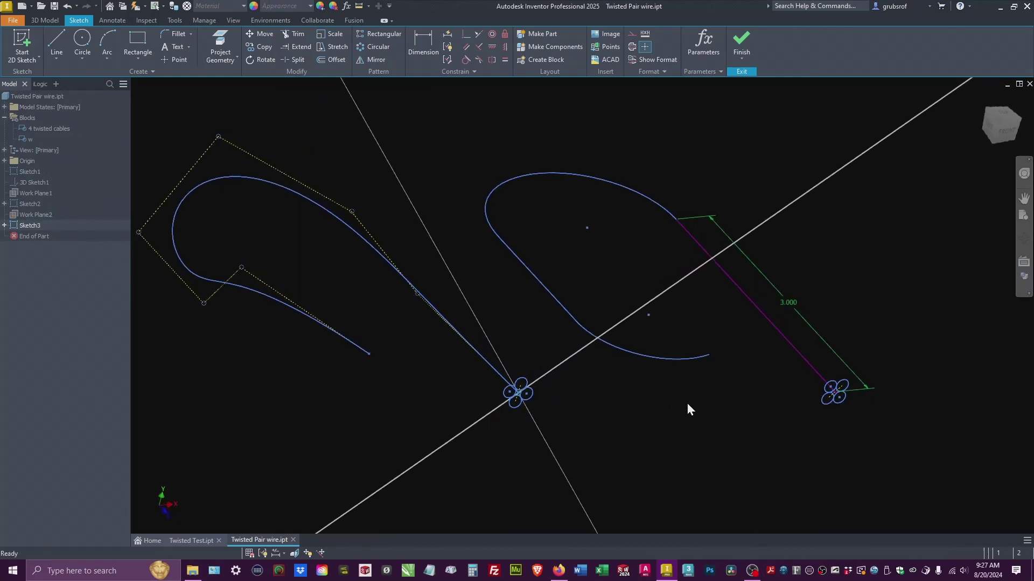
{"action": "left_click", "coordinate": [741, 43]}
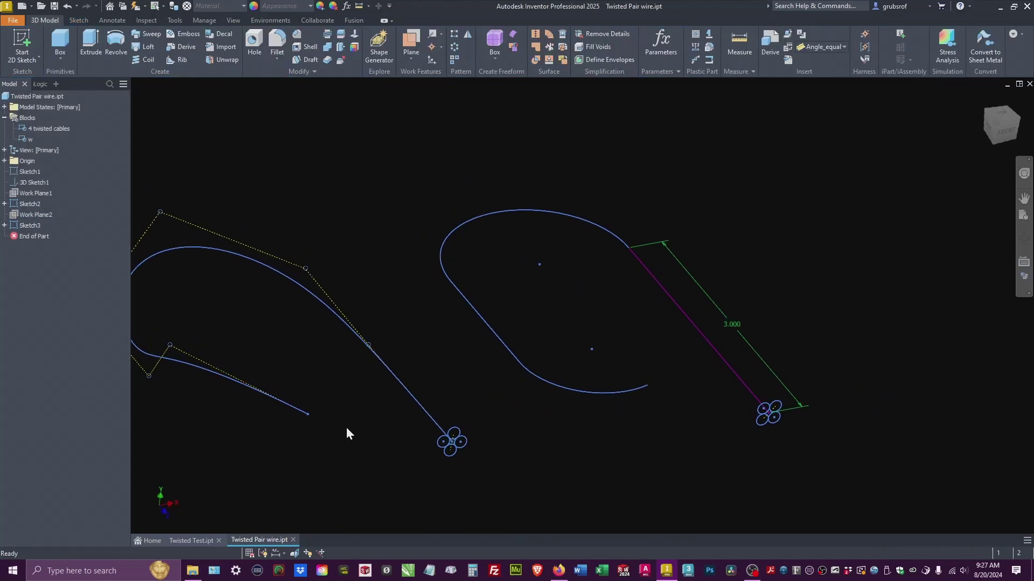
Sweep the block's upper-right circle along the line-and-arc path with a 1800 deg twist to create the first wire.
{"action": "scroll", "coordinate": [766, 463], "scroll_direction": "up", "scroll_amount": 3}
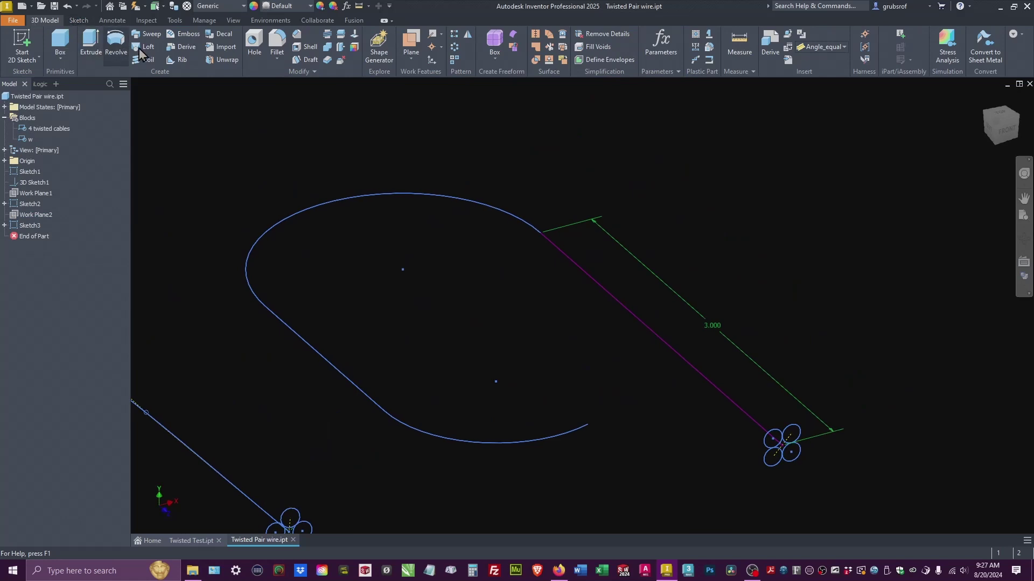
{"action": "left_click", "coordinate": [151, 34]}
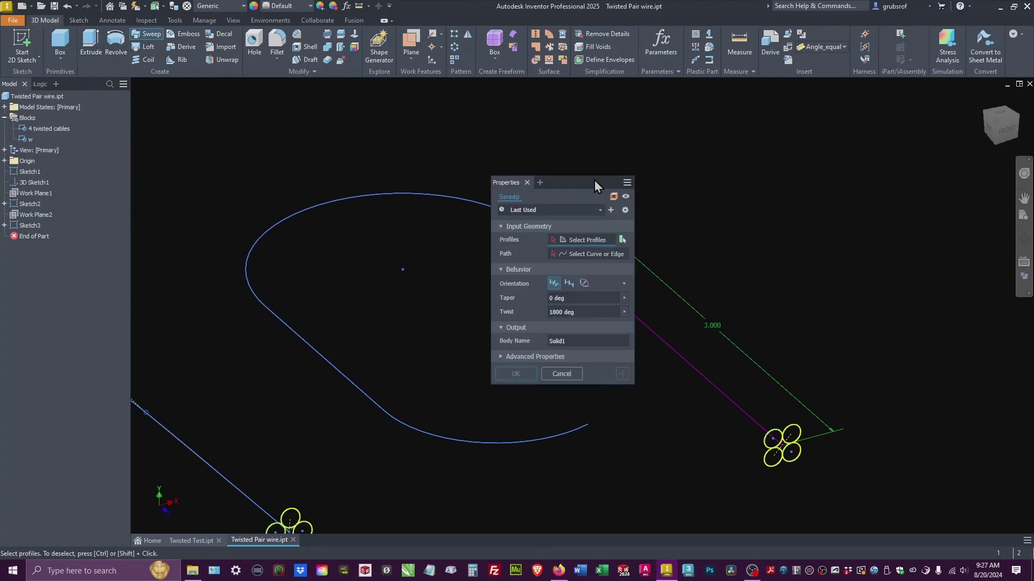
{"action": "left_click_drag", "start_coordinate": [587, 187], "coordinate": [870, 148]}
{"action": "scroll", "coordinate": [956, 515], "scroll_direction": "up", "scroll_amount": 1}
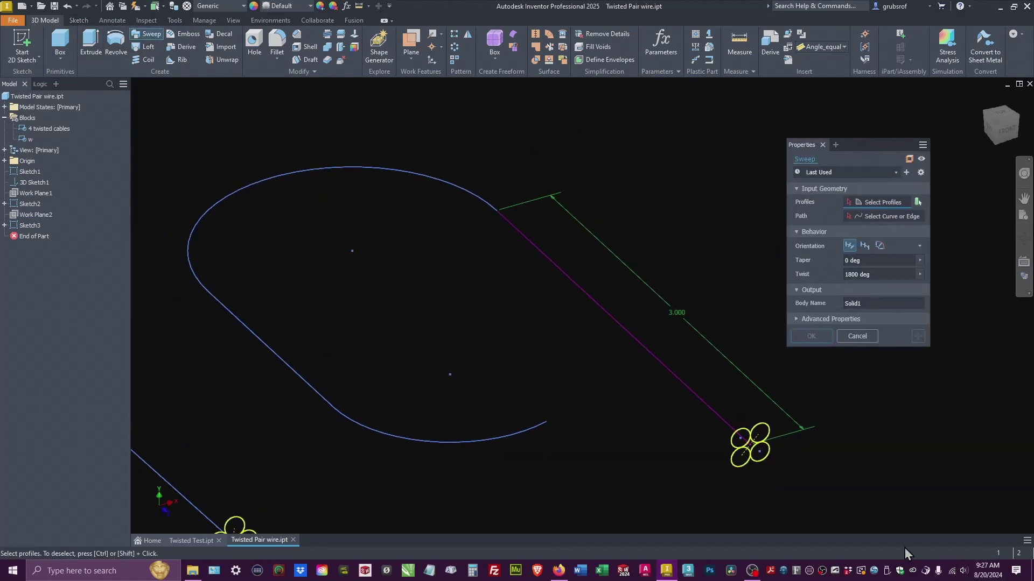
{"action": "left_click", "coordinate": [773, 422]}
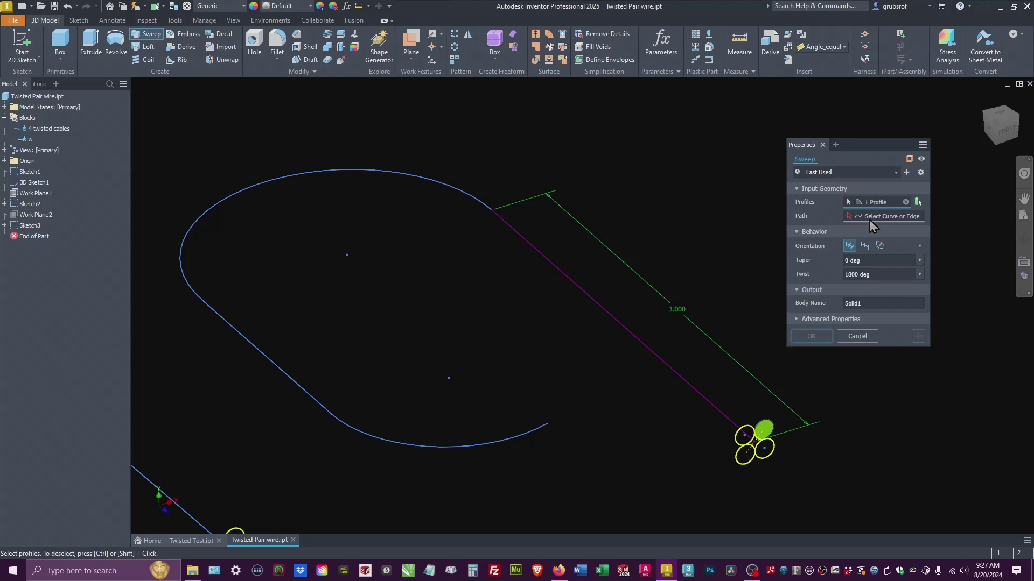
{"action": "left_click", "coordinate": [891, 218]}
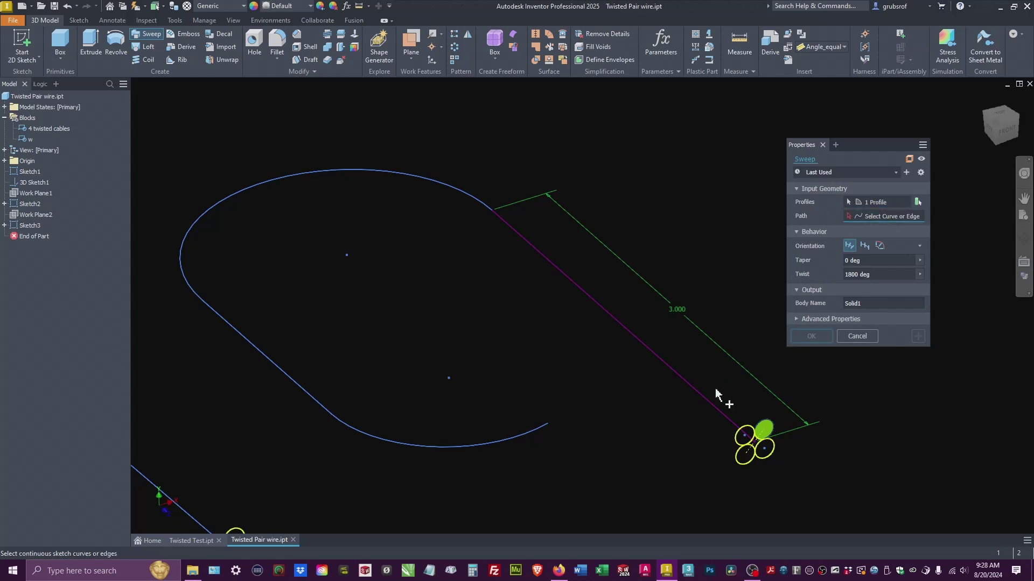
{"action": "left_click", "coordinate": [711, 405]}
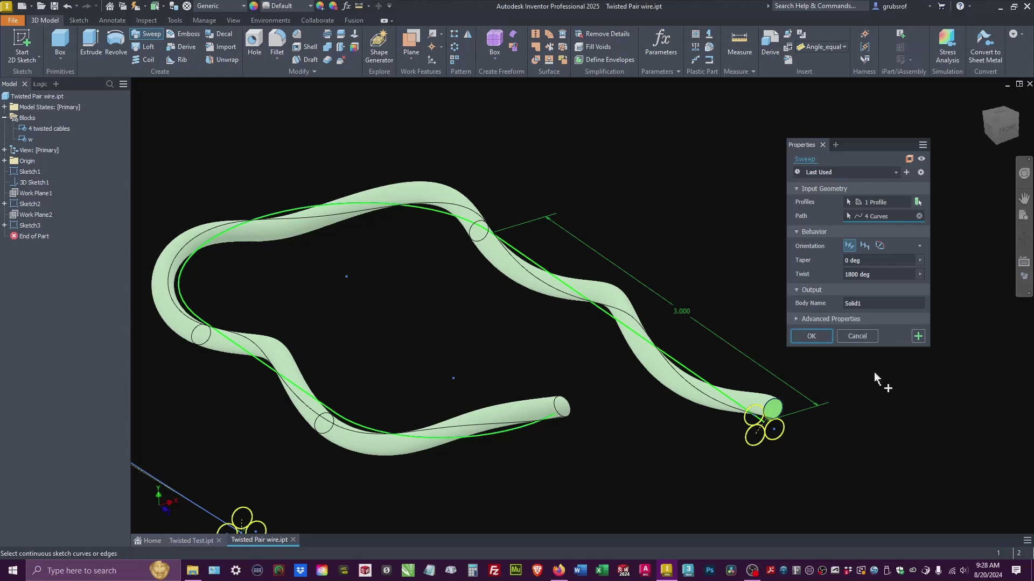
{"action": "left_click", "coordinate": [918, 337]}
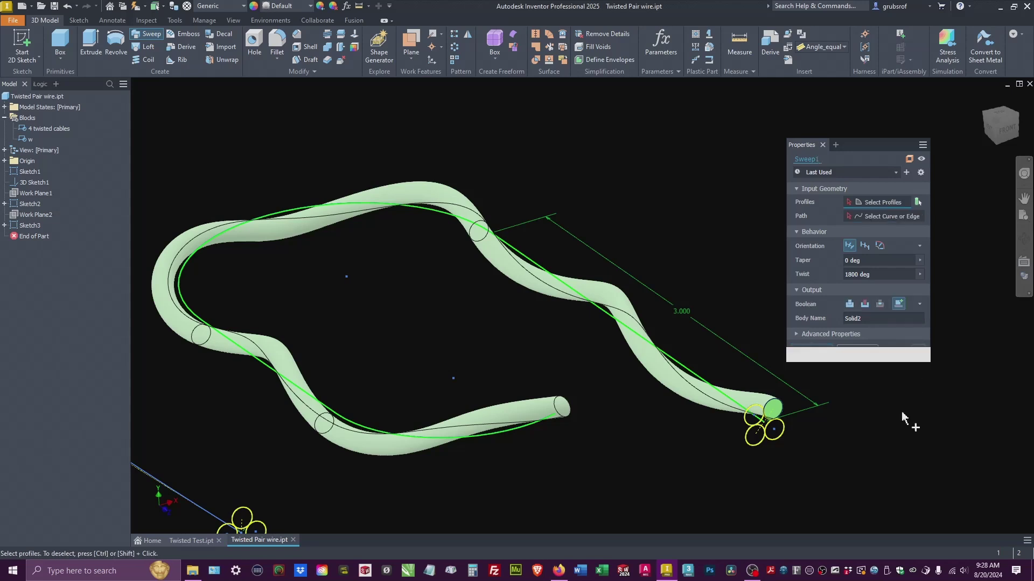
Sweep the block's upper-left circle along the line-and-arc path as a separate solid with a 1800 deg twist.
{"action": "left_click", "coordinate": [745, 427]}
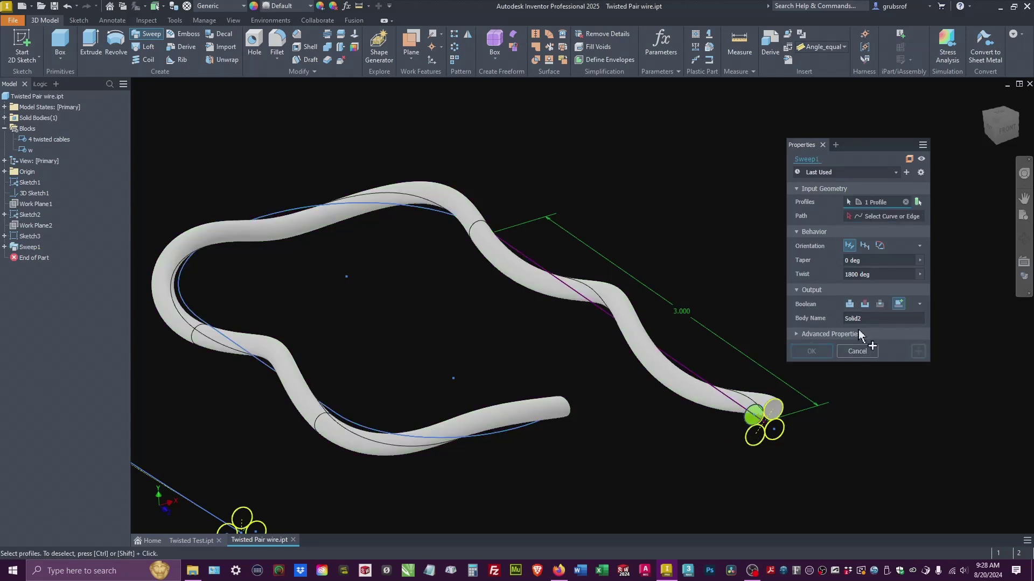
{"action": "left_click", "coordinate": [692, 375]}
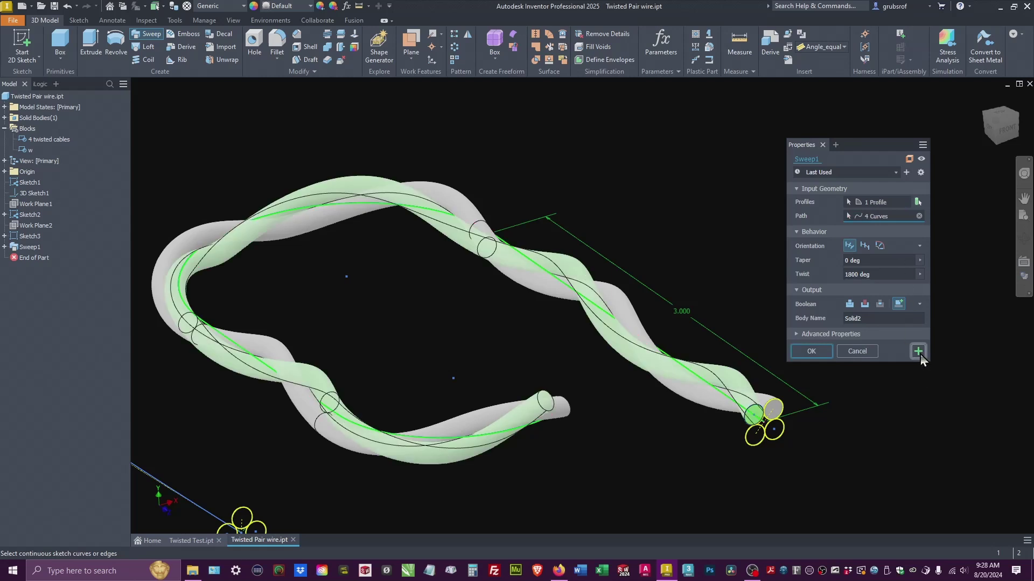
{"action": "left_click", "coordinate": [918, 352]}
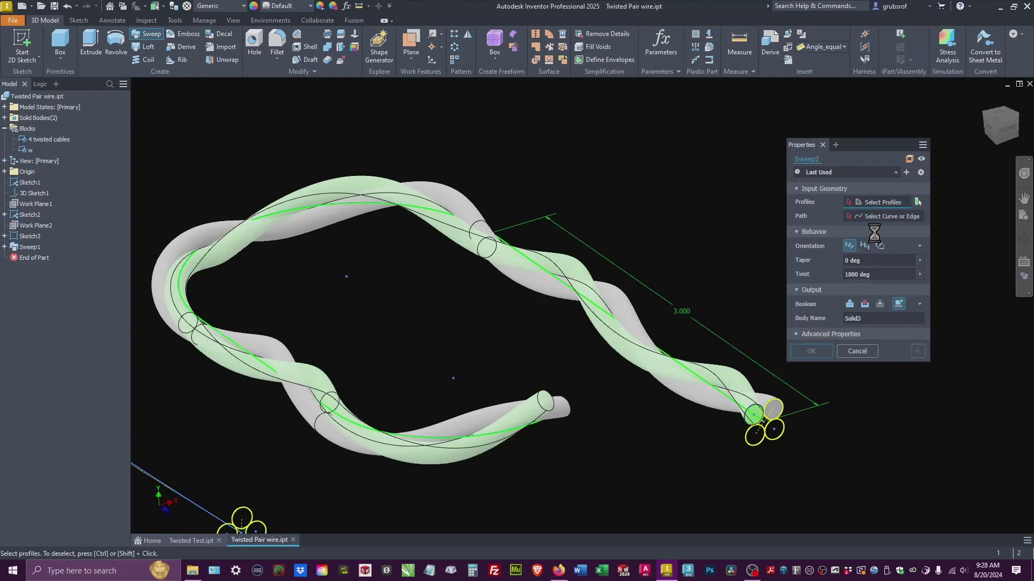
Sweep the block's lower-left circle along the same line-and-arc path as a new solid with a 1800 deg twist.
{"action": "left_click", "coordinate": [754, 435]}
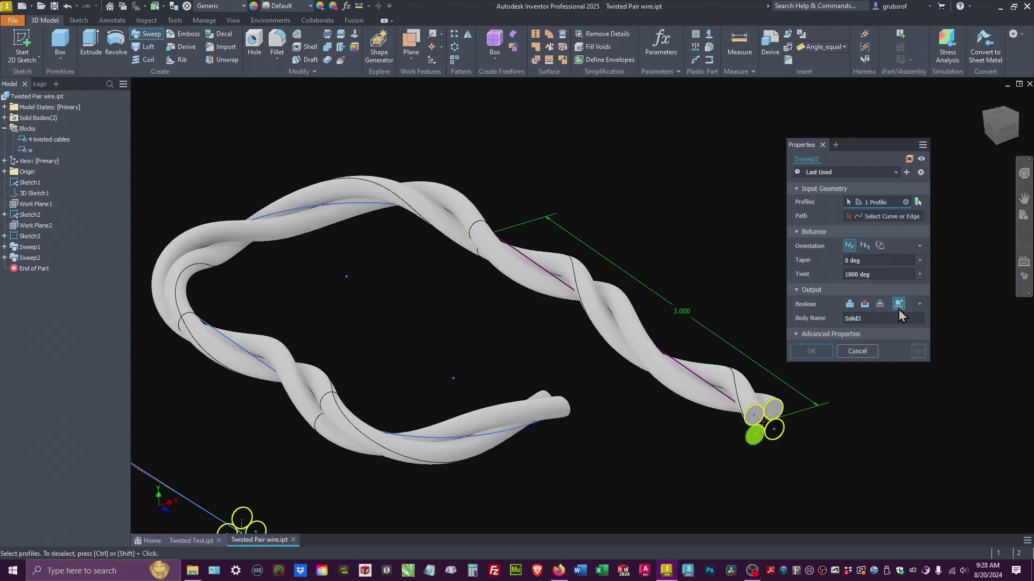
{"action": "left_click", "coordinate": [891, 216]}
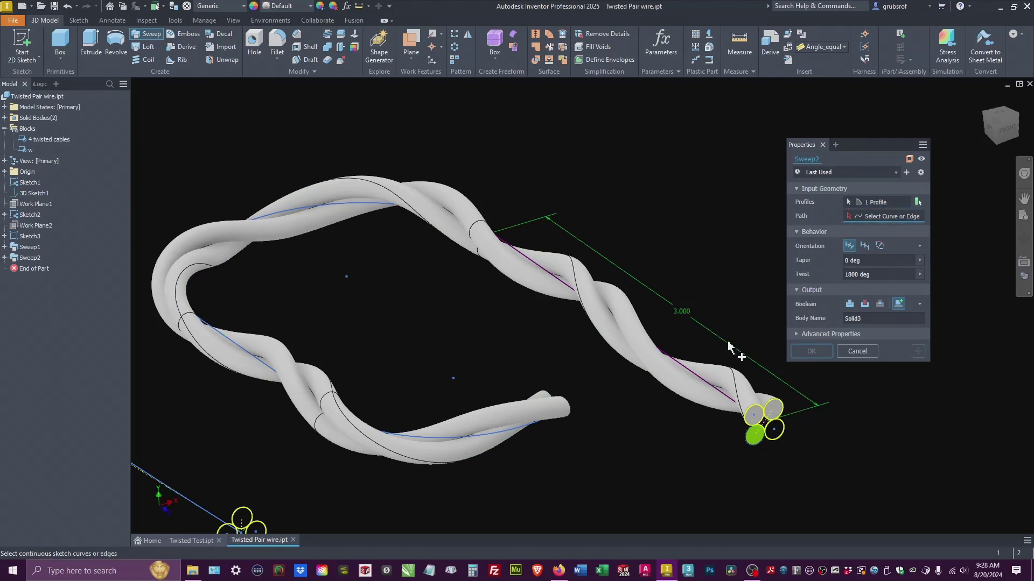
{"action": "left_click", "coordinate": [694, 371]}
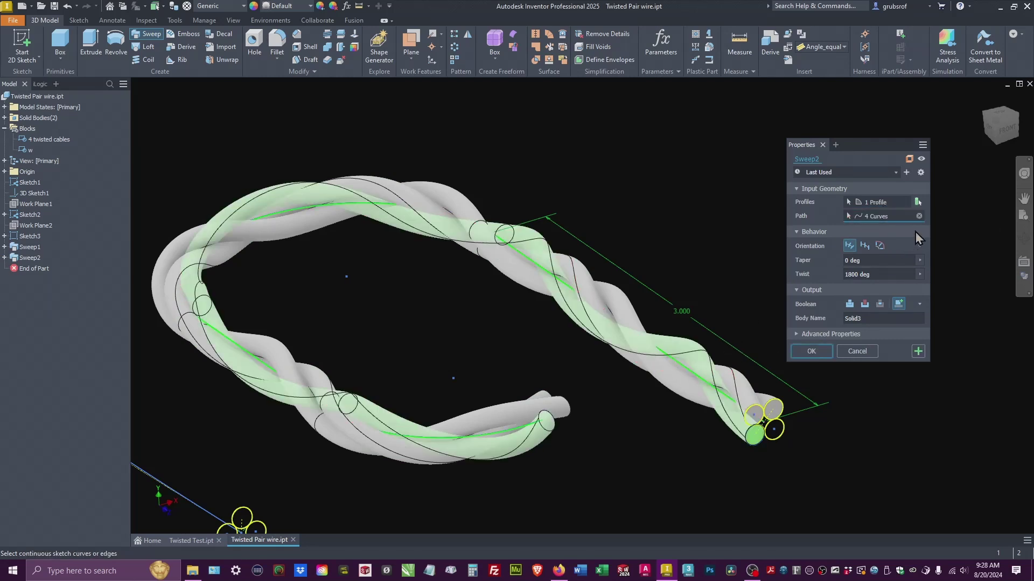
{"action": "left_click", "coordinate": [918, 351]}
Sweep the remaining lower-right circle along the line-and-arc path as a new solid twisted 1800 deg, completing the four-wire bundle.
{"action": "left_click", "coordinate": [774, 429]}
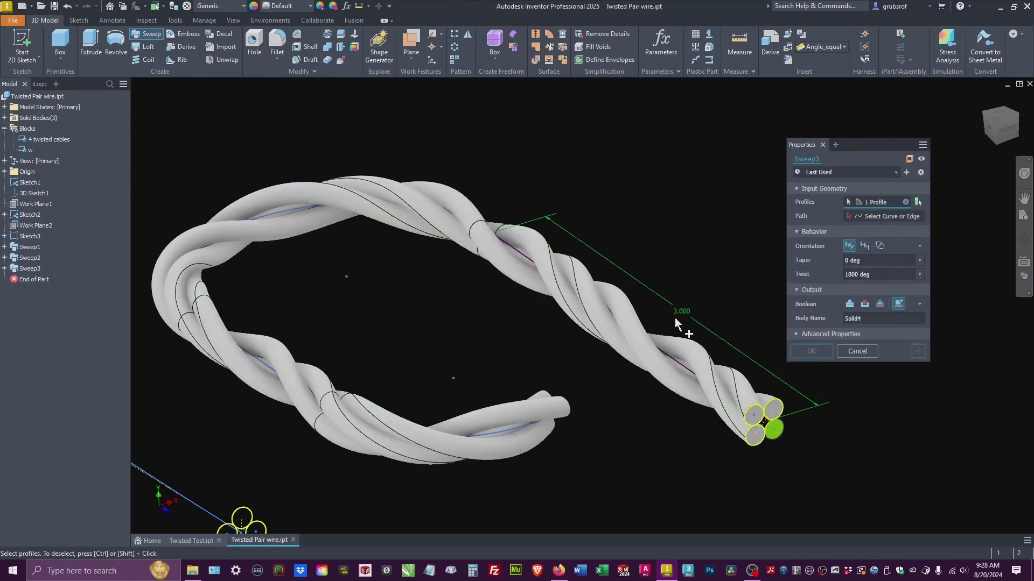
{"action": "left_click", "coordinate": [889, 216]}
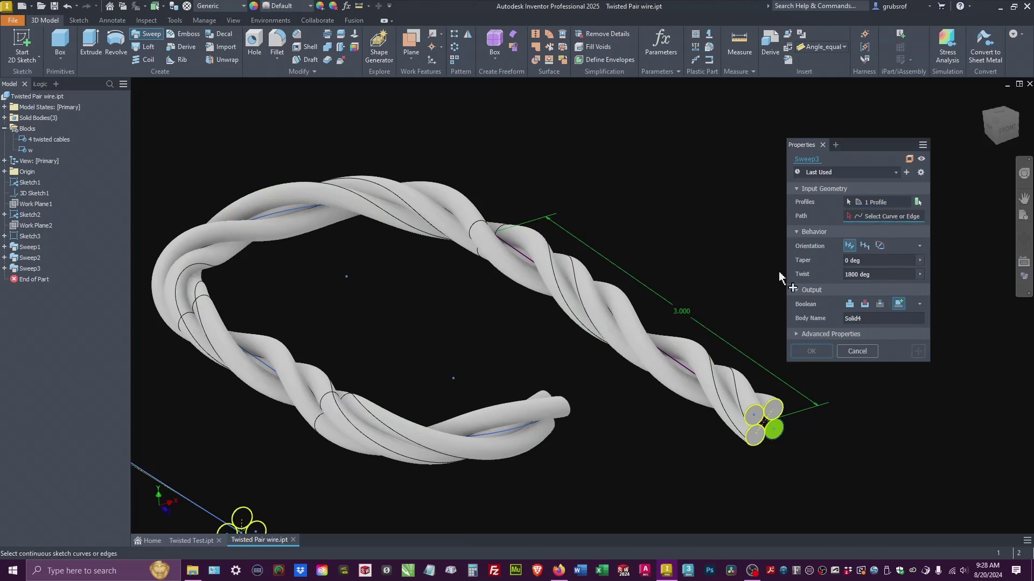
{"action": "left_click", "coordinate": [671, 359]}
{"action": "left_click", "coordinate": [818, 353]}
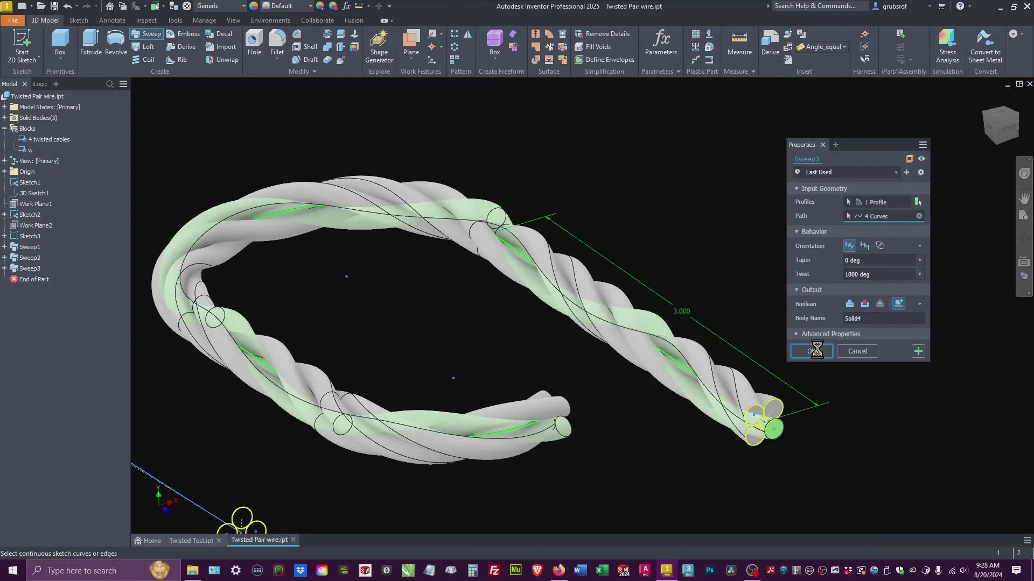
Sweep the top circle of the second block along the spline path as a new solid with a 1800 deg twist.
{"action": "key", "text": "Home"}
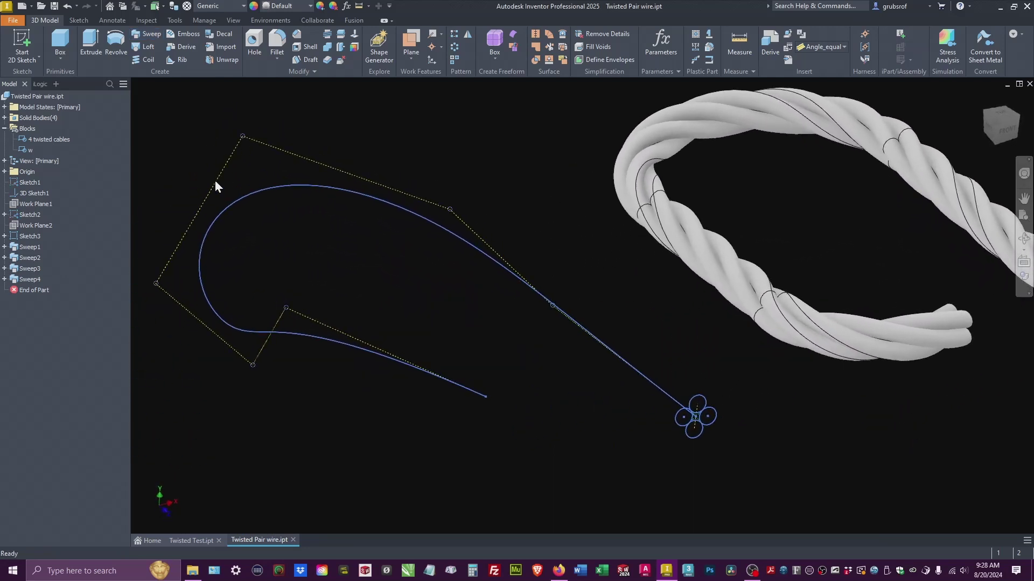
{"action": "left_click", "coordinate": [151, 34]}
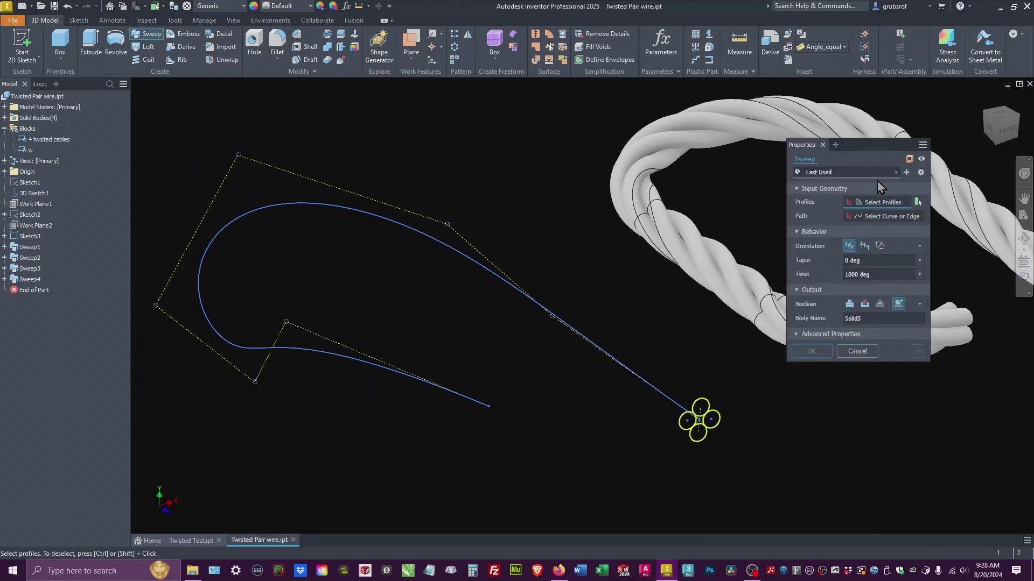
{"action": "left_click", "coordinate": [701, 408]}
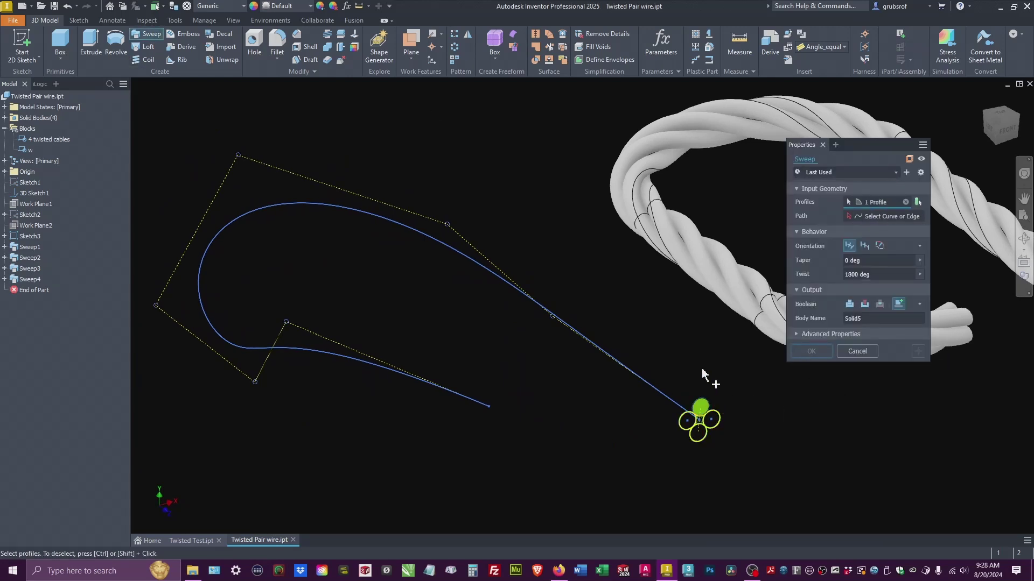
{"action": "left_click", "coordinate": [885, 217]}
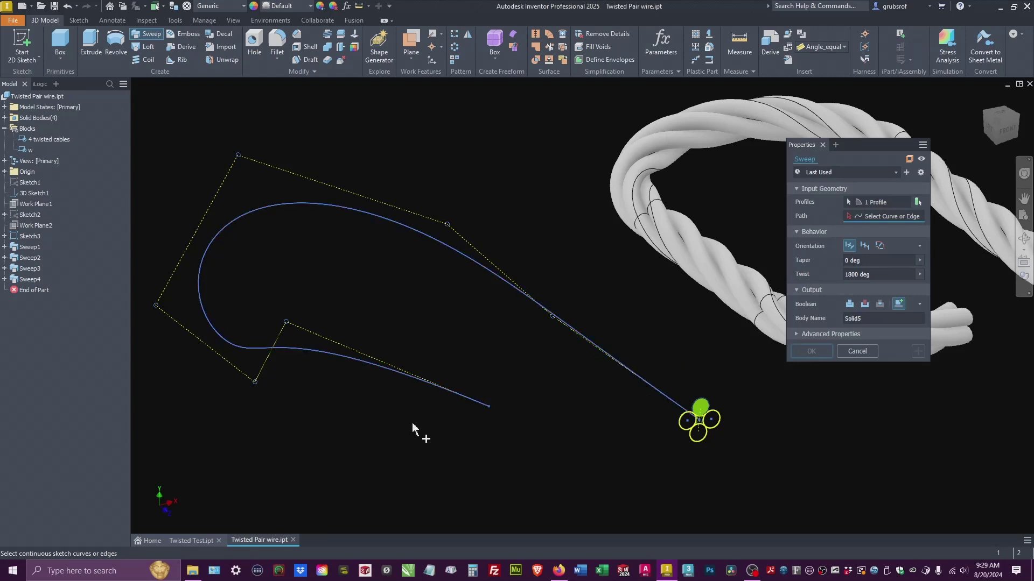
{"action": "left_click", "coordinate": [467, 400]}
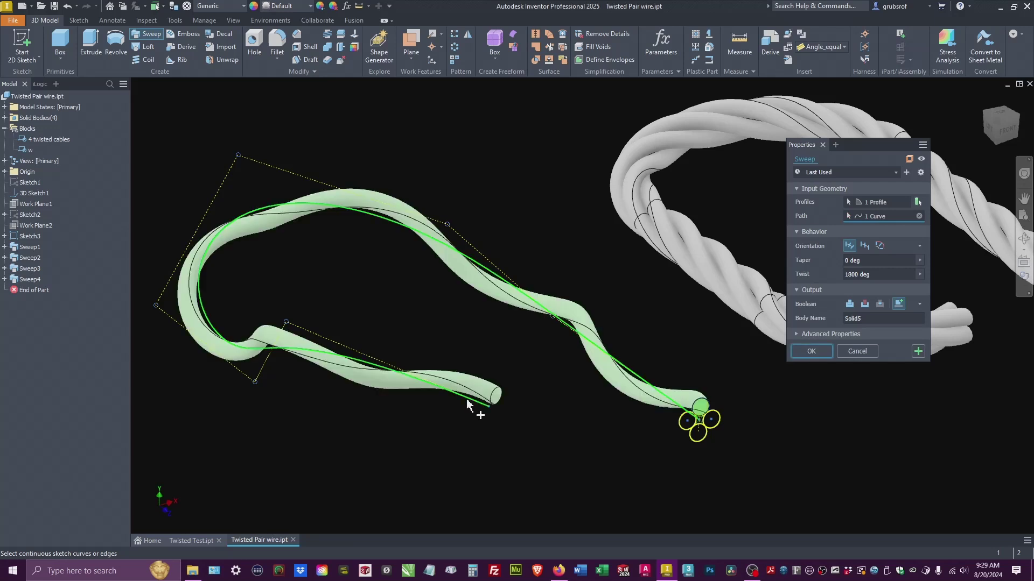
{"action": "left_click", "coordinate": [917, 352]}
Sweep the left circle of the block along the spline path as a separate solid twisted 1800 deg.
{"action": "left_click", "coordinate": [679, 428]}
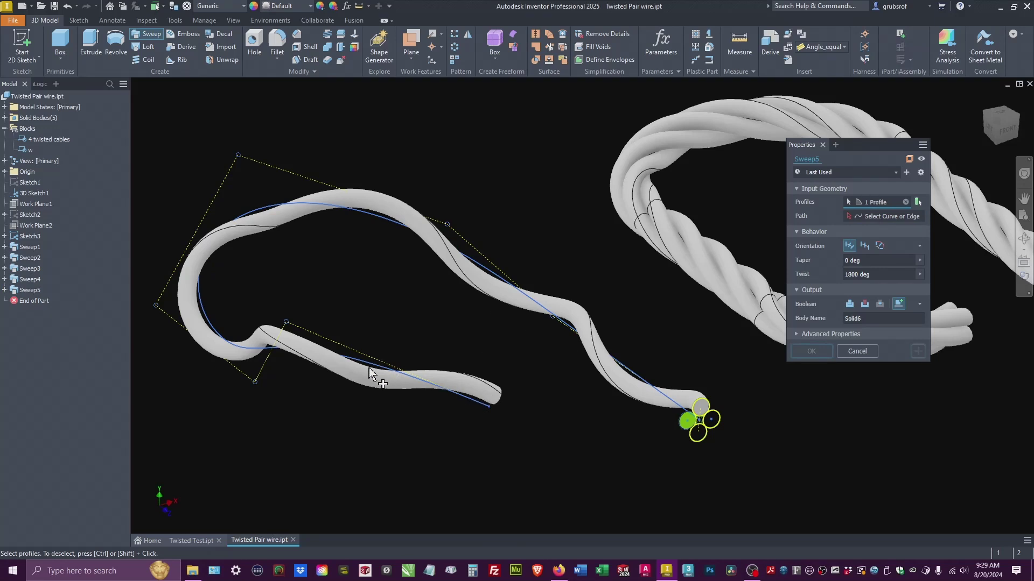
{"action": "scroll", "coordinate": [498, 286], "scroll_direction": "up", "scroll_amount": 5}
{"action": "scroll", "coordinate": [630, 382], "scroll_direction": "down", "scroll_amount": 5}
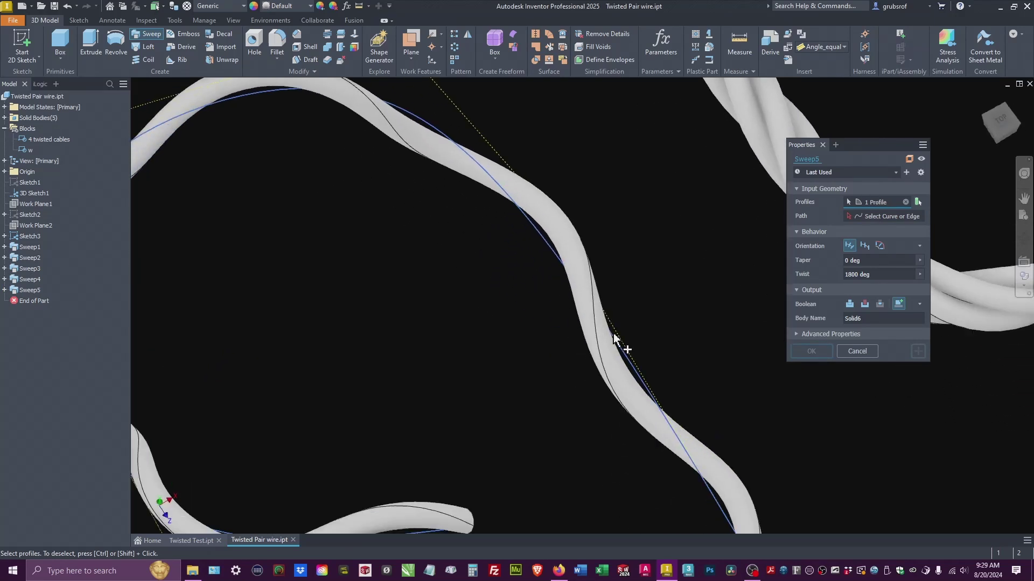
{"action": "scroll", "coordinate": [688, 397], "scroll_direction": "up", "scroll_amount": 2}
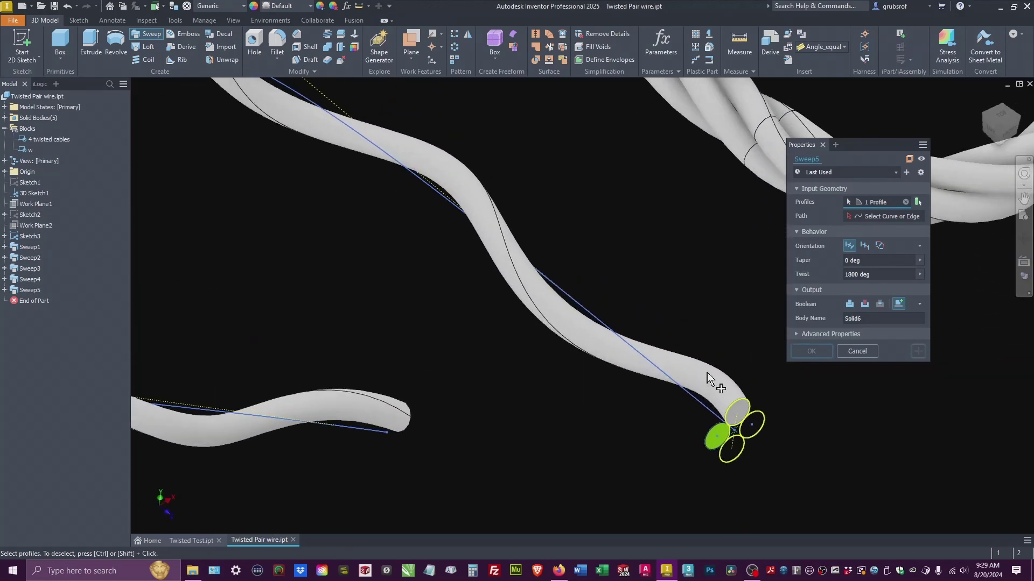
{"action": "left_click", "coordinate": [883, 216]}
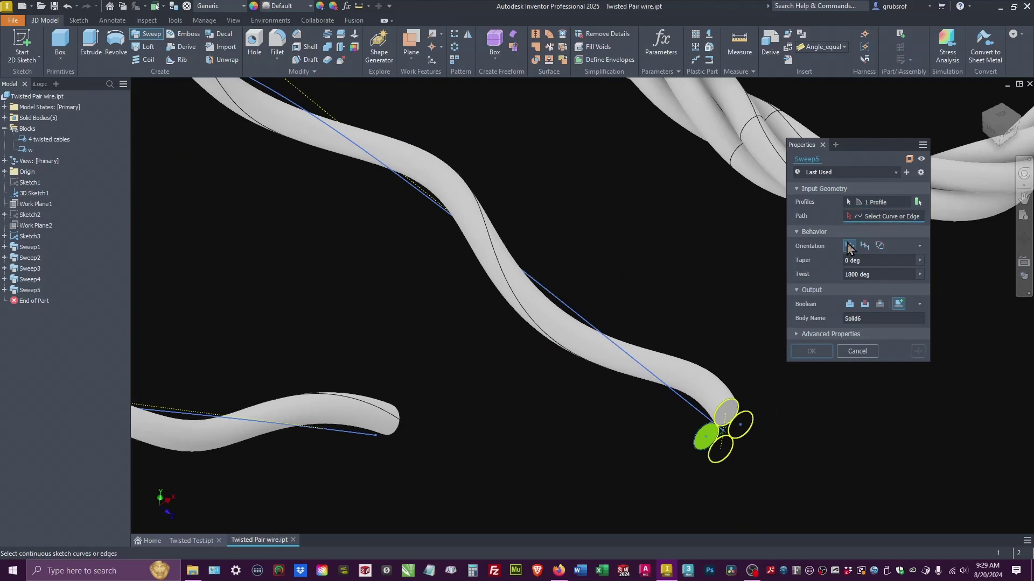
{"action": "left_click", "coordinate": [688, 398]}
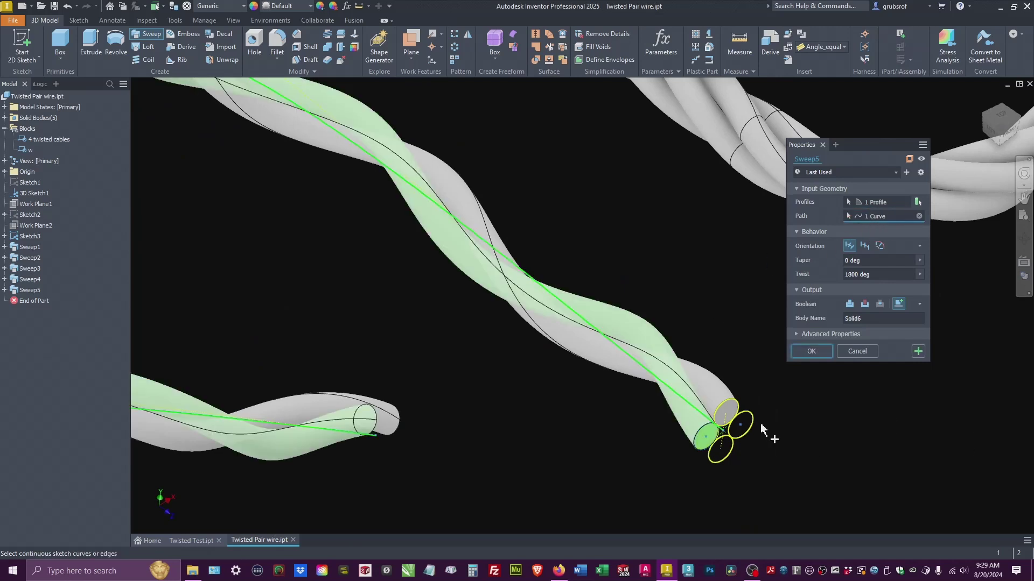
{"action": "left_click", "coordinate": [919, 354]}
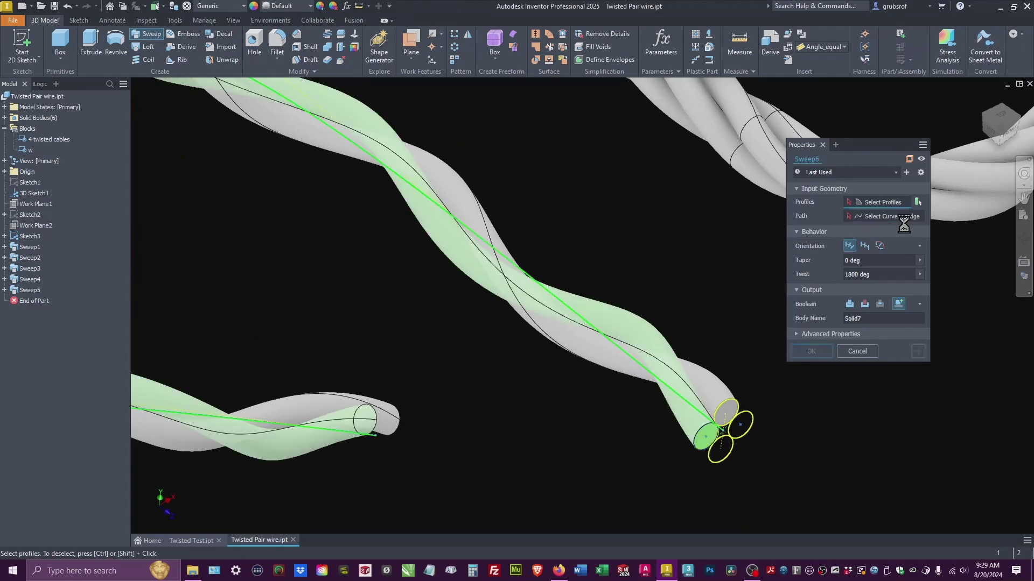
Sweep the block's right circle along the same spline as a new solid with a 1800 deg twist.
{"action": "left_click", "coordinate": [744, 426]}
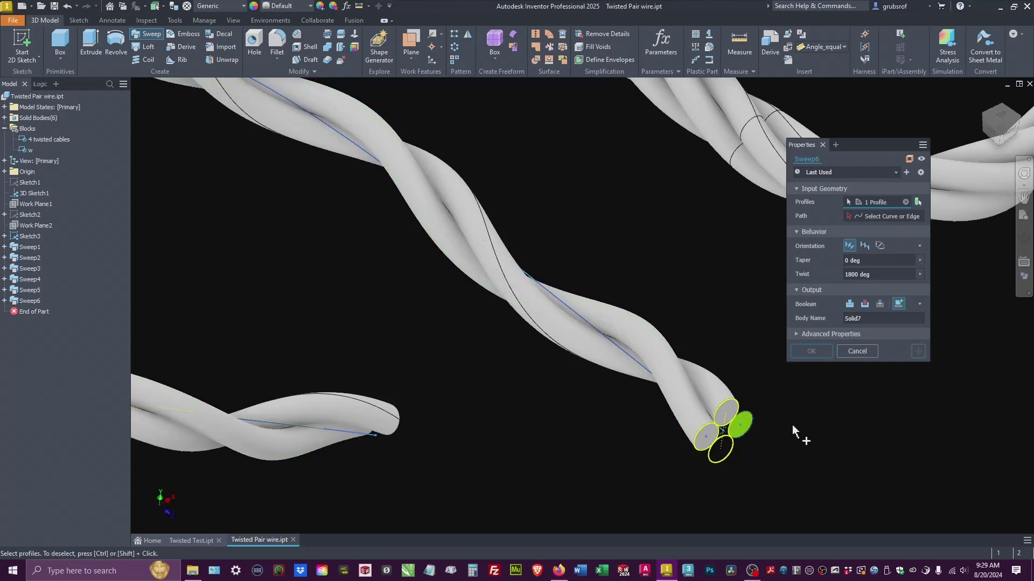
{"action": "left_click", "coordinate": [889, 215]}
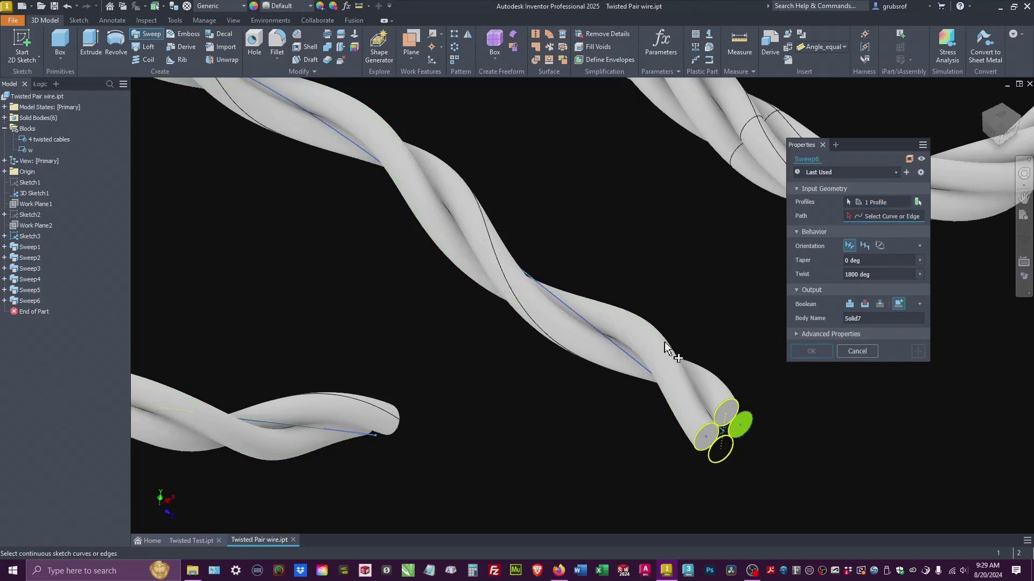
{"action": "left_click", "coordinate": [345, 432]}
{"action": "left_click", "coordinate": [917, 349]}
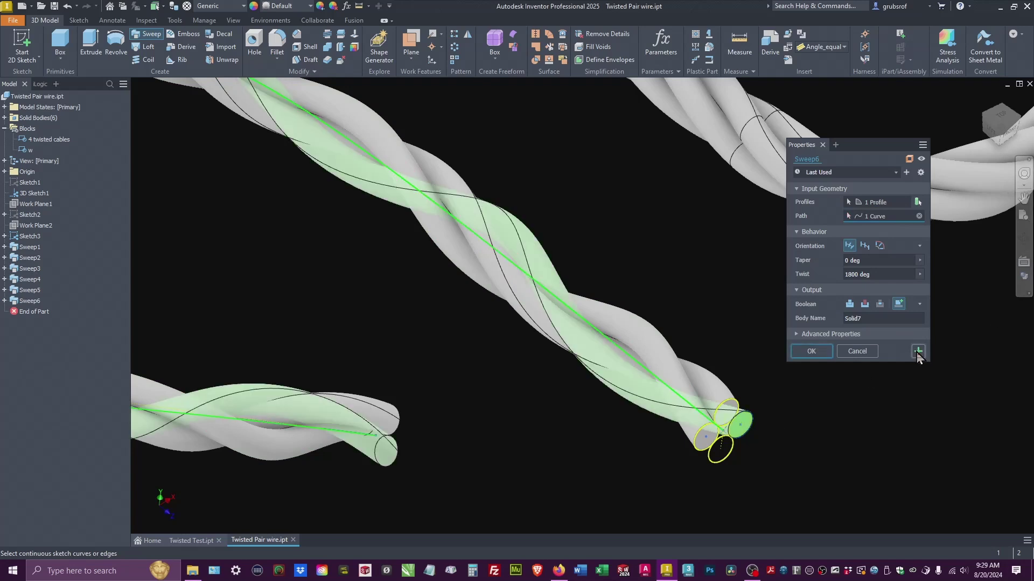
Sweep the remaining bottom circle along the spline as a new solid twisted 1800 deg, completing the second four-wire bundle.
{"action": "left_click", "coordinate": [718, 458]}
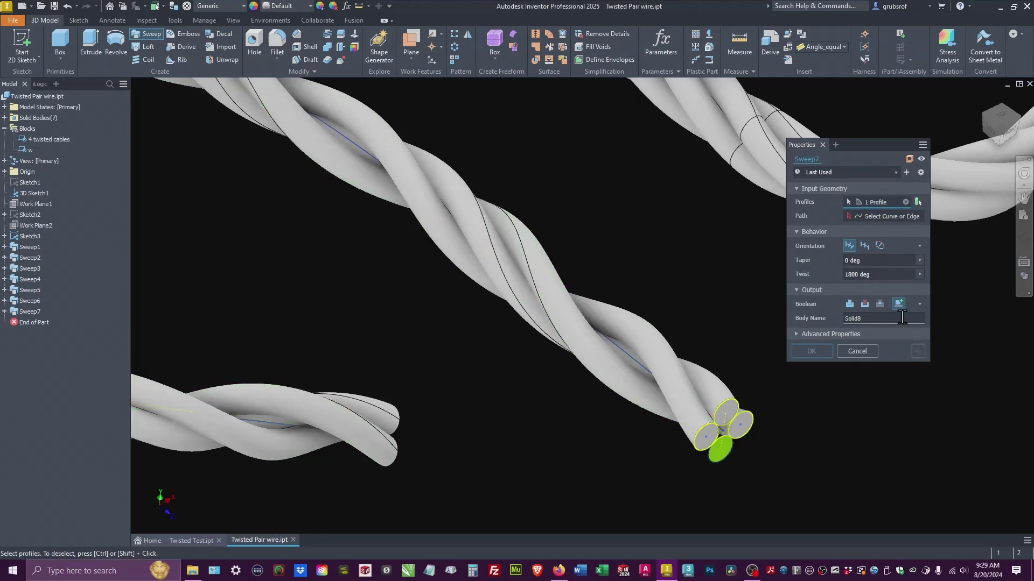
{"action": "left_click", "coordinate": [871, 216]}
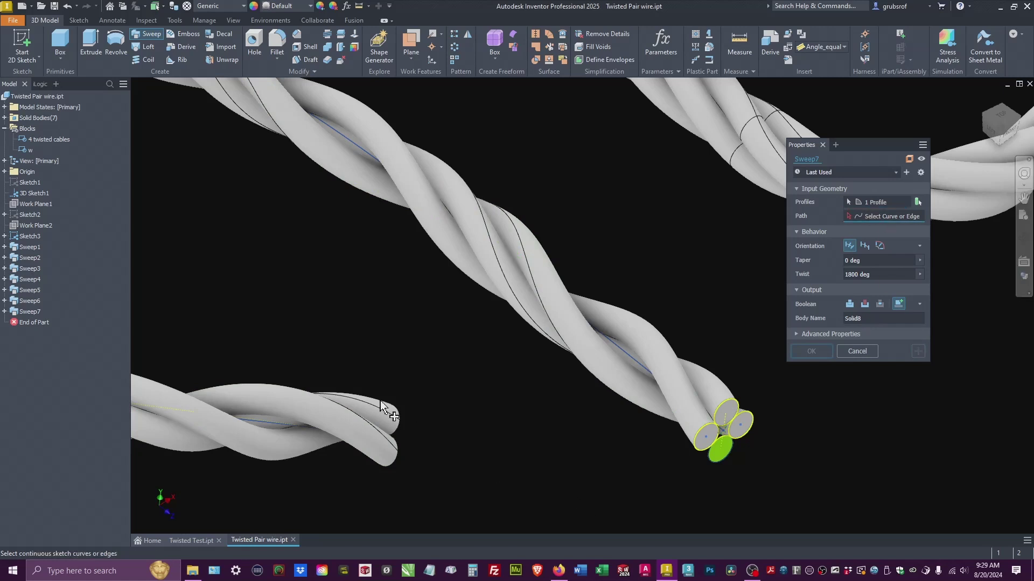
{"action": "left_click", "coordinate": [273, 424]}
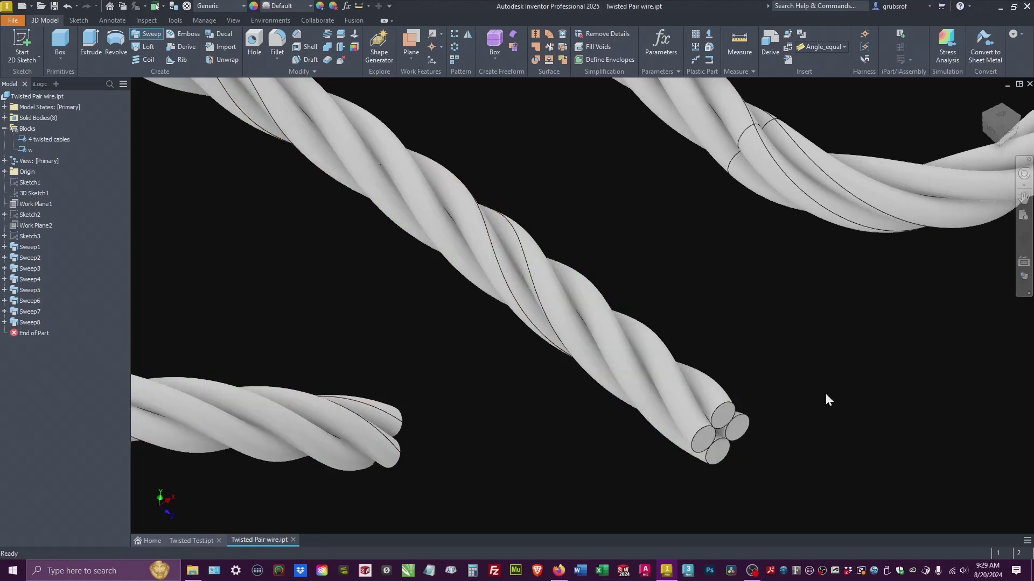
Adjust the appearance of one wire's face at the curved end of the line-and-arc bundle to red, RGB 255, 0, 0.
{"action": "key", "text": "F6"}
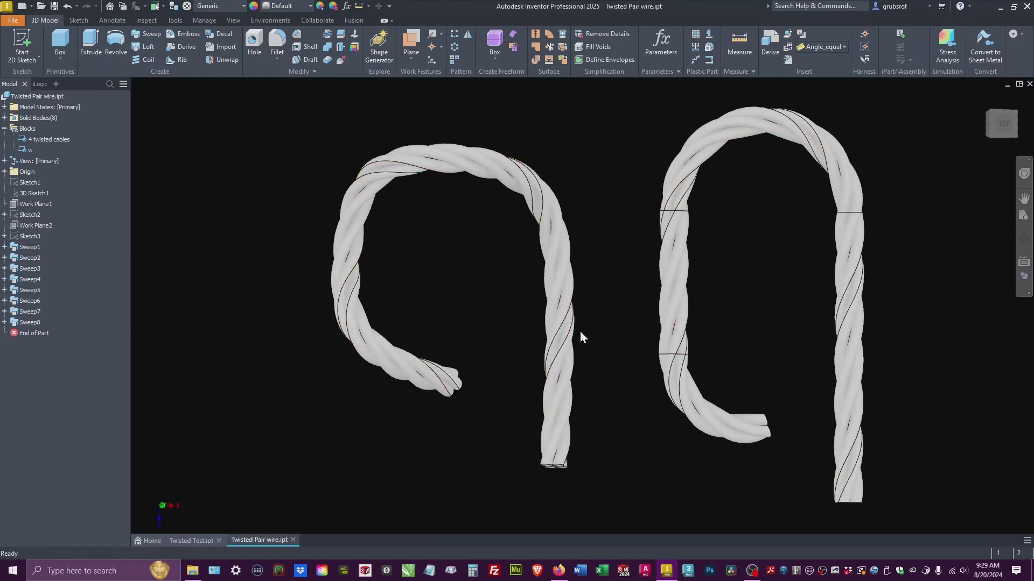
{"action": "middle_click_drag", "start_coordinate": [660, 344], "coordinate": [806, 279], "text": "shift"}
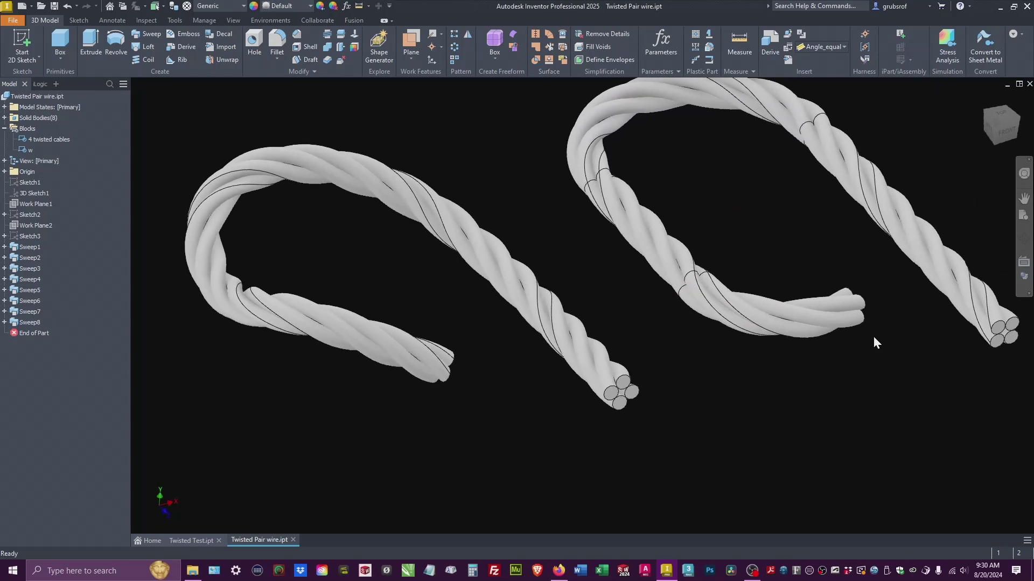
{"action": "middle_click_drag", "start_coordinate": [873, 337], "coordinate": [701, 382], "text": "shift"}
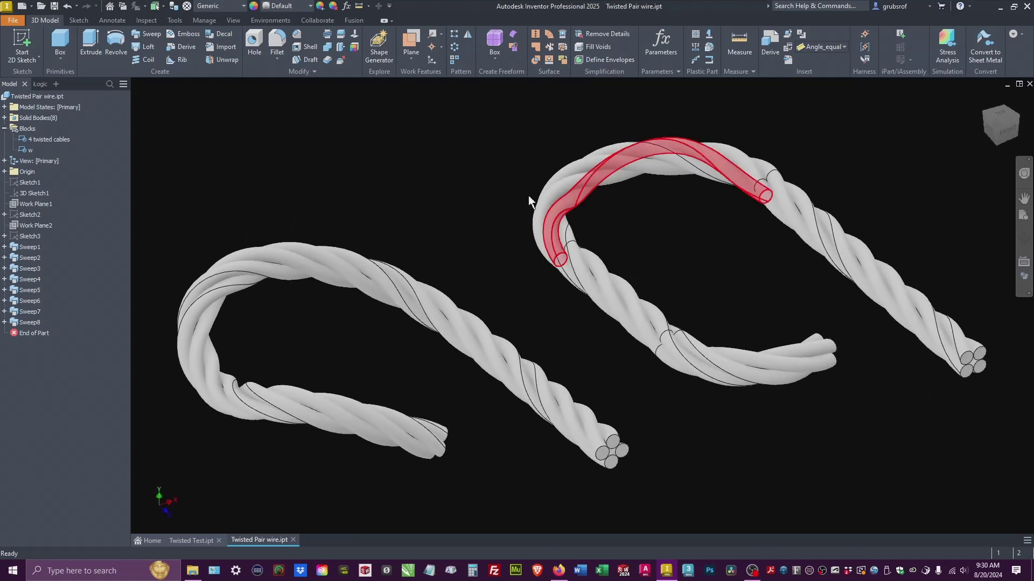
{"action": "left_click", "coordinate": [321, 6]}
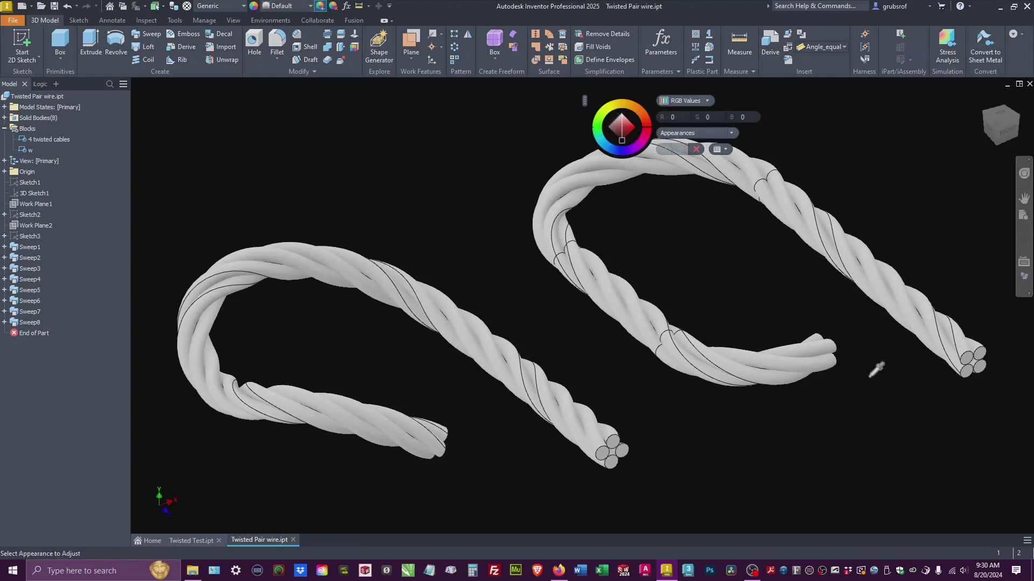
{"action": "scroll", "coordinate": [877, 363], "scroll_direction": "up", "scroll_amount": 3}
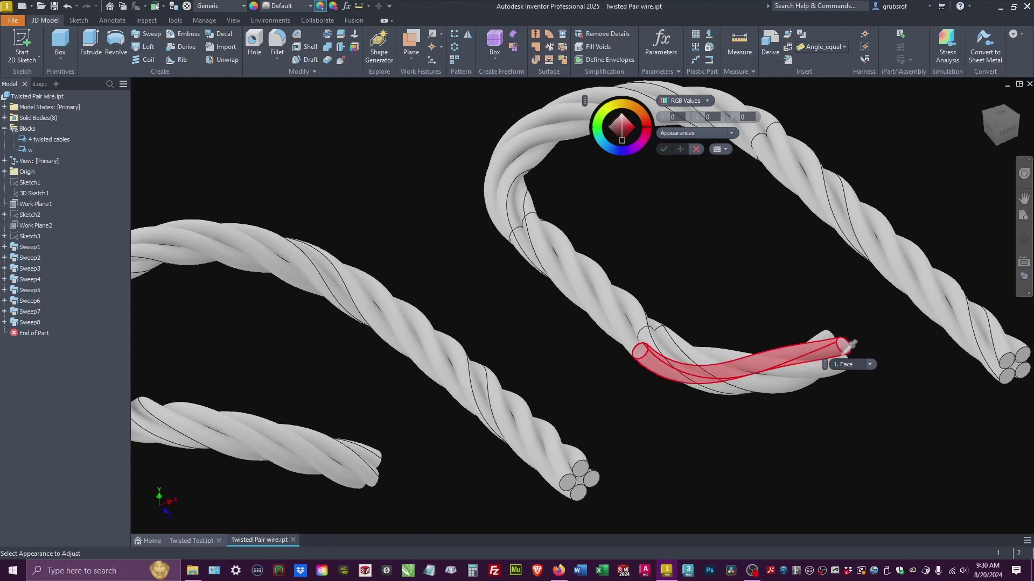
{"action": "left_click", "coordinate": [840, 354]}
{"action": "left_click", "coordinate": [823, 338]}
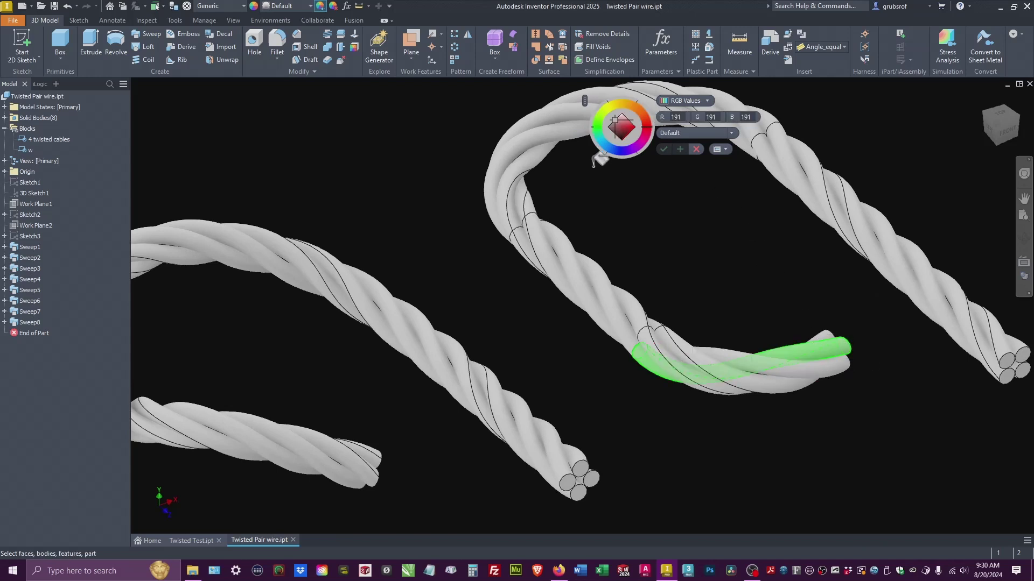
{"action": "left_click_drag", "start_coordinate": [617, 130], "coordinate": [658, 137]}
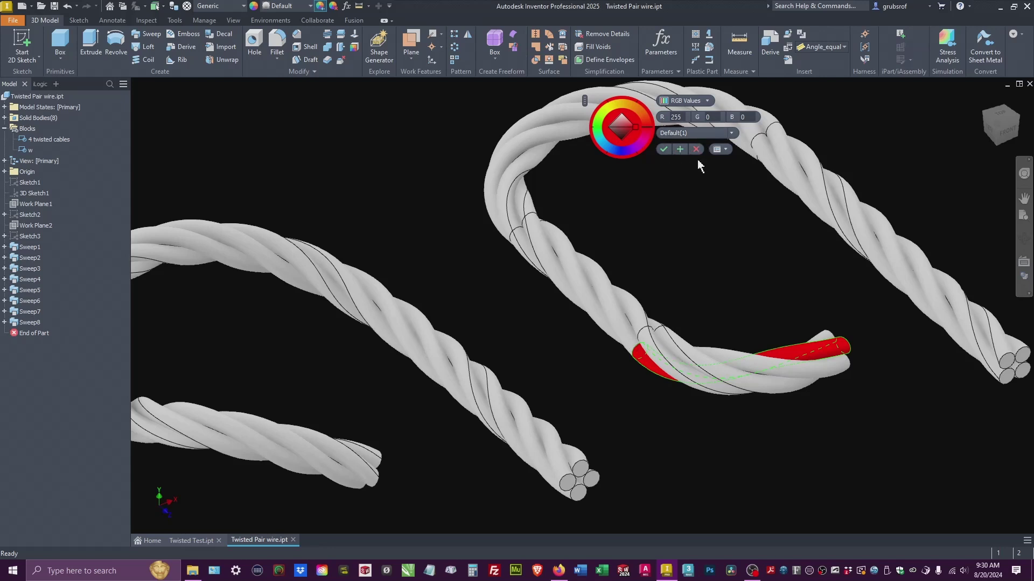
{"action": "left_click", "coordinate": [681, 151]}
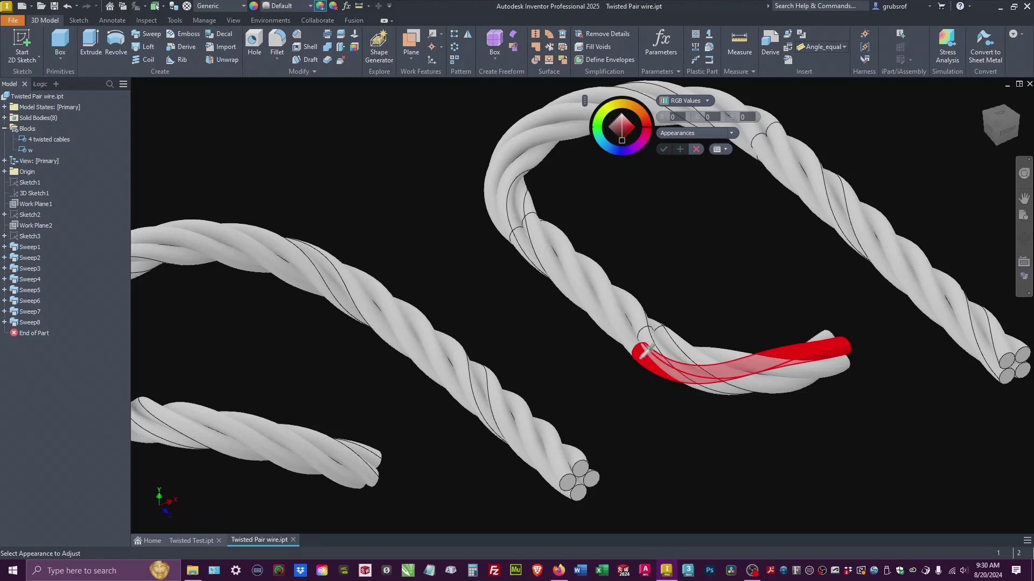
Sample the red appearance and apply it to the same wire's remaining side faces along the whole line-and-arc bundle.
{"action": "left_click", "coordinate": [646, 350]}
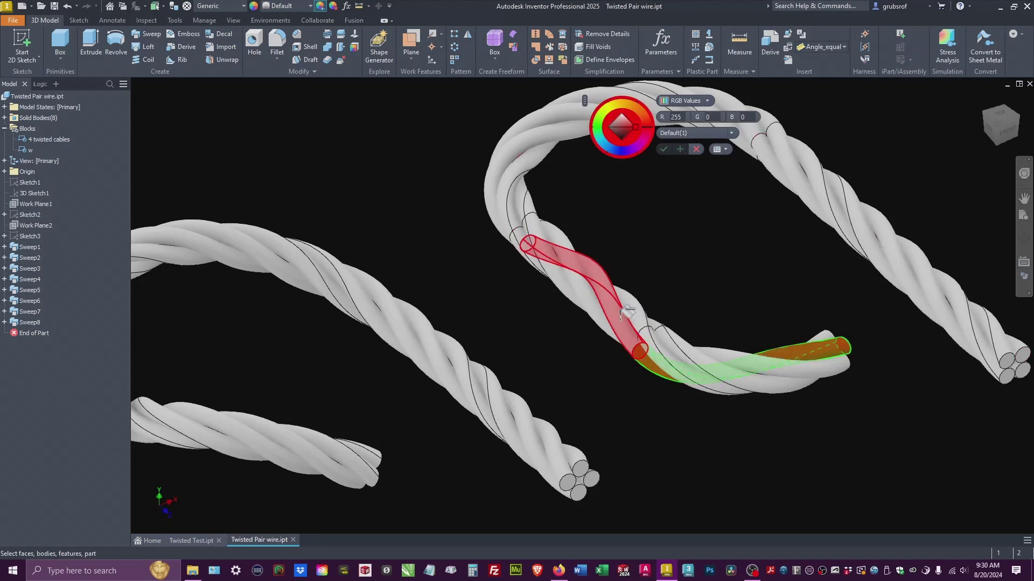
{"action": "left_click", "coordinate": [627, 312]}
{"action": "mouse_move", "coordinate": [681, 224]}
{"action": "middle_mouse_down", "text": "shift"}
{"action": "mouse_move", "coordinate": [667, 243]}
{"action": "mouse_move", "coordinate": [676, 265]}
{"action": "mouse_move", "coordinate": [580, 325]}
{"action": "mouse_move", "coordinate": [520, 318]}
{"action": "middle_mouse_up", "text": "shift"}
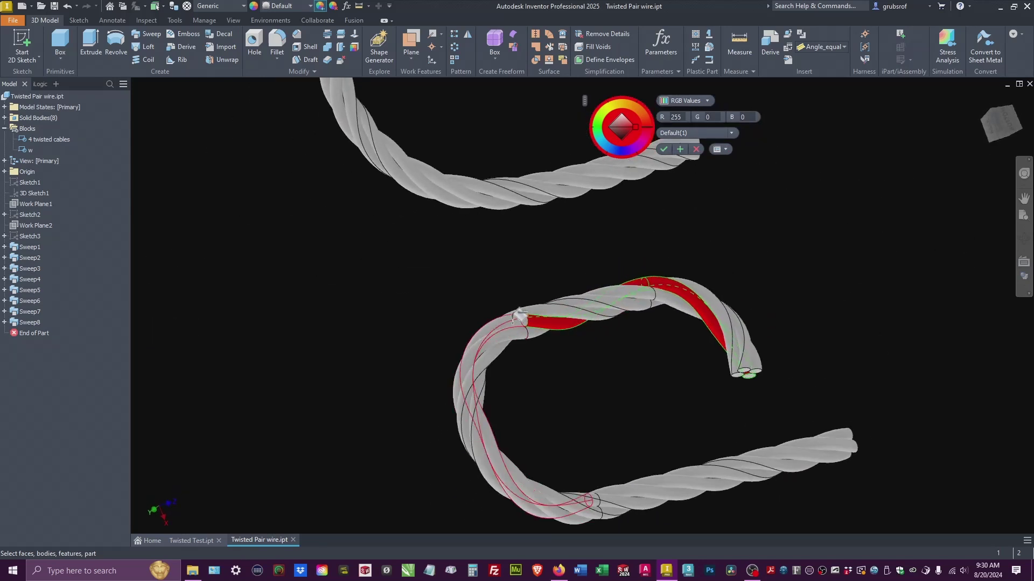
{"action": "left_click", "coordinate": [519, 318]}
{"action": "middle_click_drag", "start_coordinate": [683, 445], "coordinate": [684, 400], "text": "shift"}
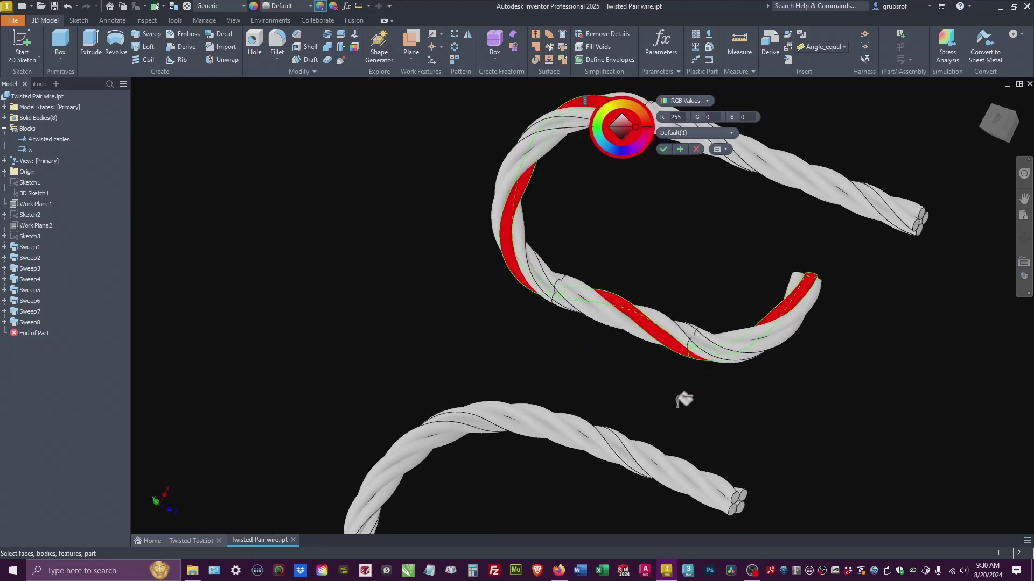
{"action": "scroll", "coordinate": [684, 400], "scroll_direction": "up", "scroll_amount": 5}
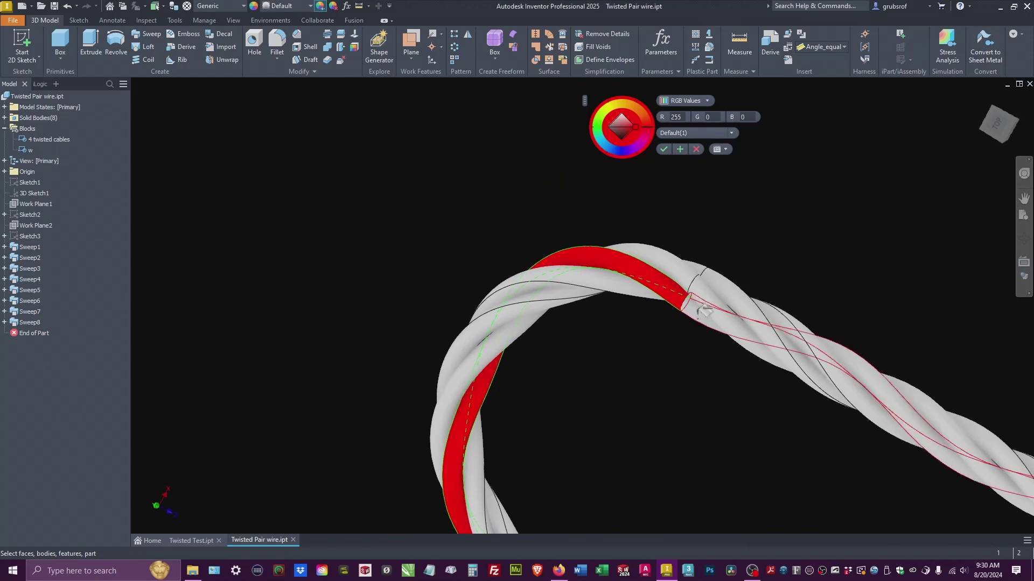
{"action": "left_click", "coordinate": [703, 312]}
{"action": "scroll", "coordinate": [802, 203], "scroll_direction": "down", "scroll_amount": 4}
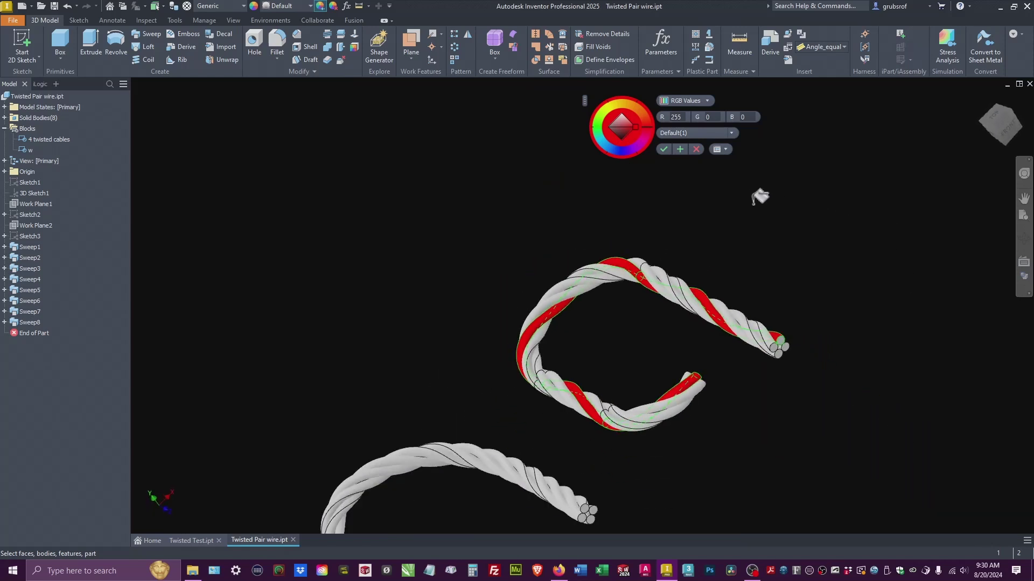
{"action": "key", "text": "F5"}
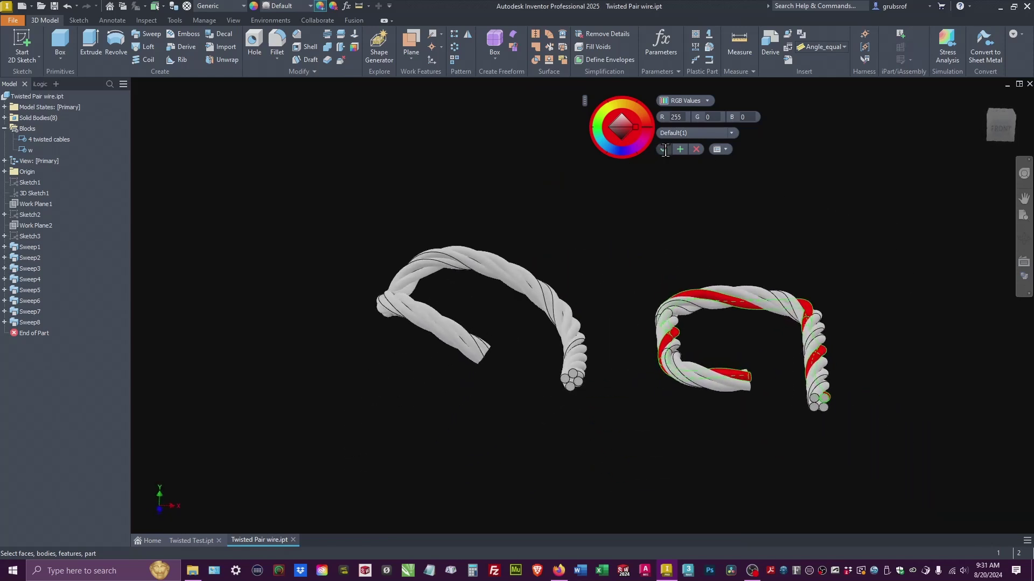
{"action": "left_click", "coordinate": [666, 151]}
Sample the red wire's appearance and apply it to the same wire's circular end face on the line-and-arc bundle.
{"action": "key", "text": "F6"}
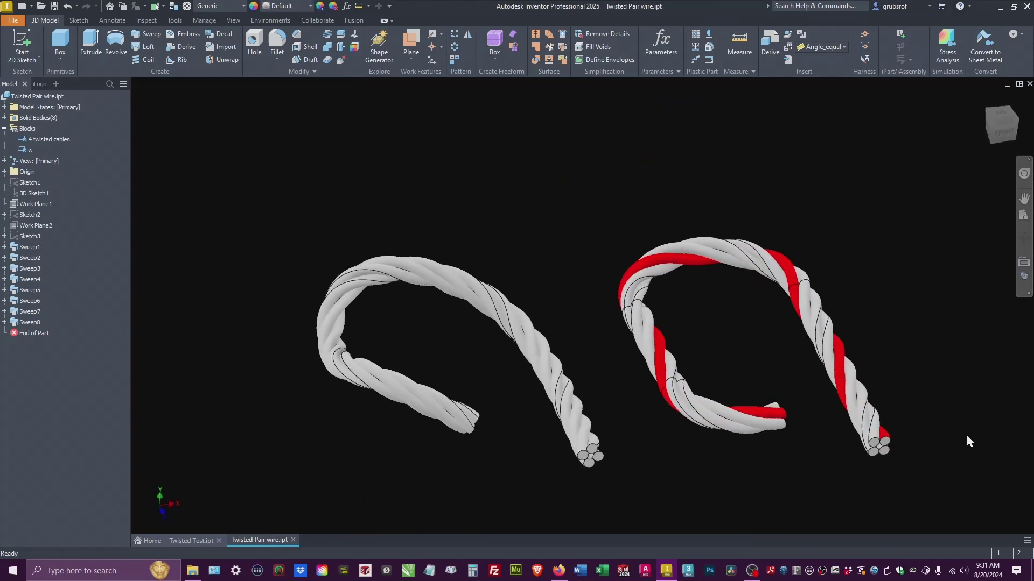
{"action": "scroll", "coordinate": [847, 445], "scroll_direction": "up", "scroll_amount": 5}
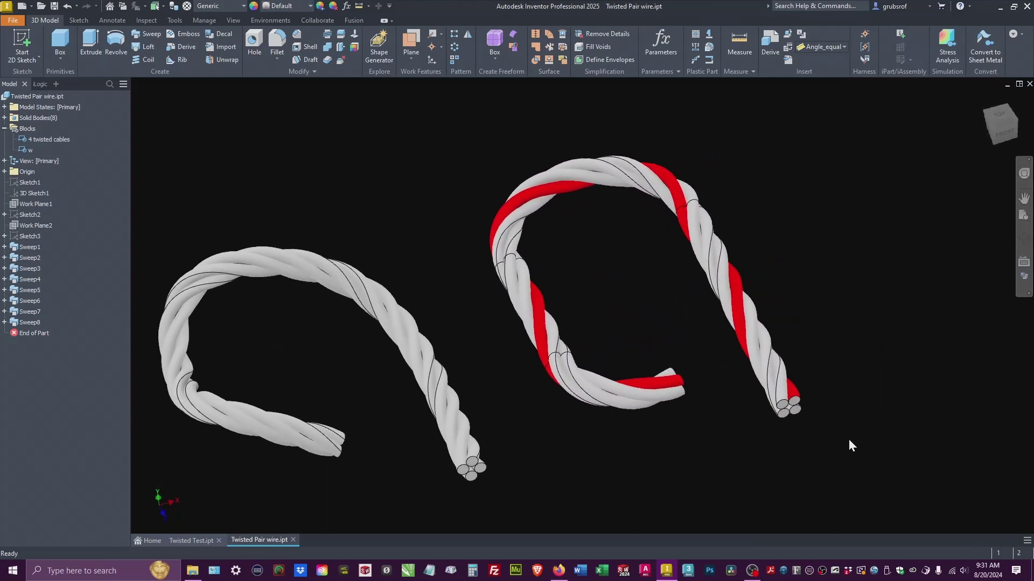
{"action": "scroll", "coordinate": [775, 430], "scroll_direction": "up", "scroll_amount": 1}
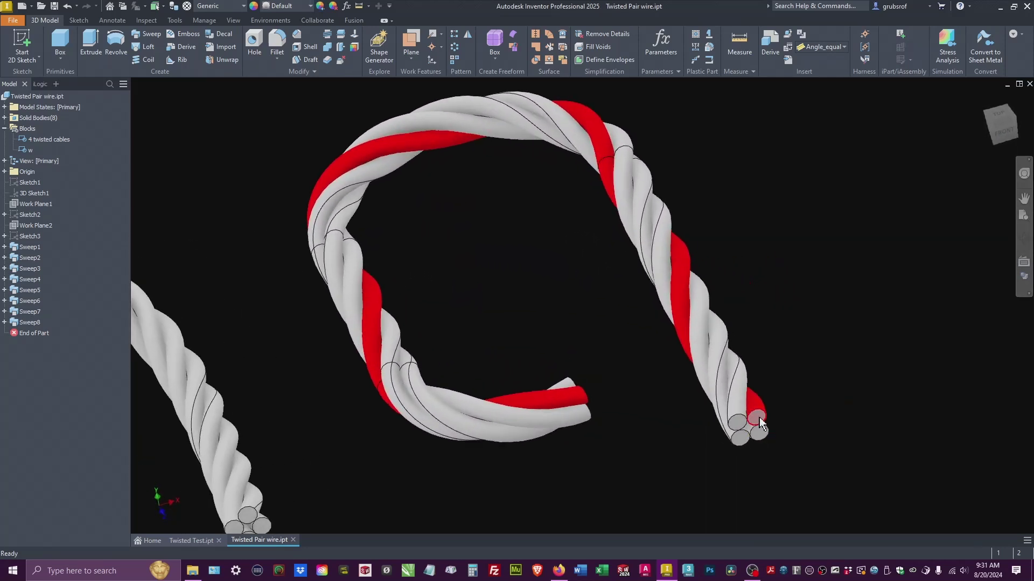
{"action": "left_click", "coordinate": [319, 6]}
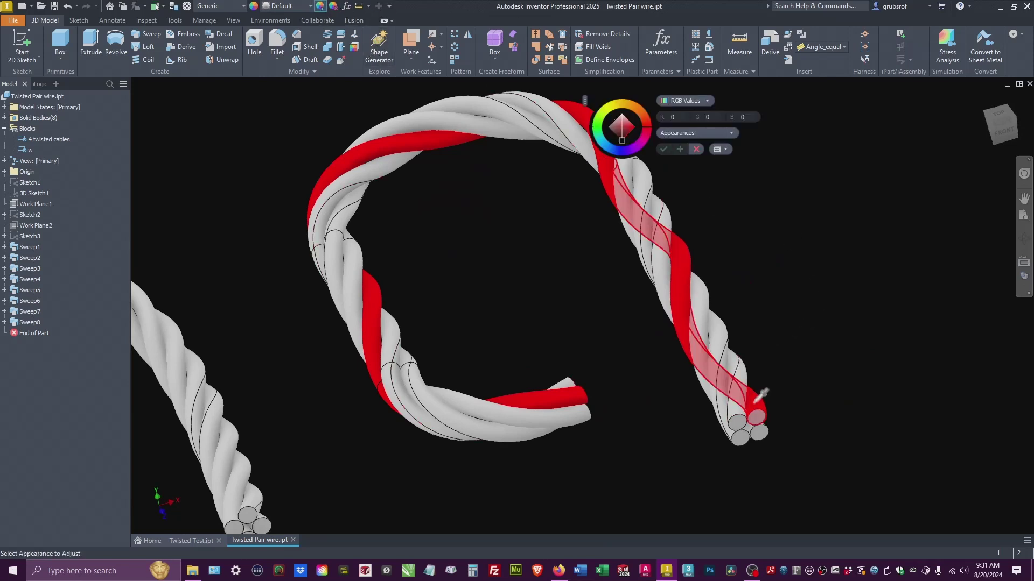
{"action": "left_click", "coordinate": [760, 400]}
{"action": "left_click", "coordinate": [758, 418]}
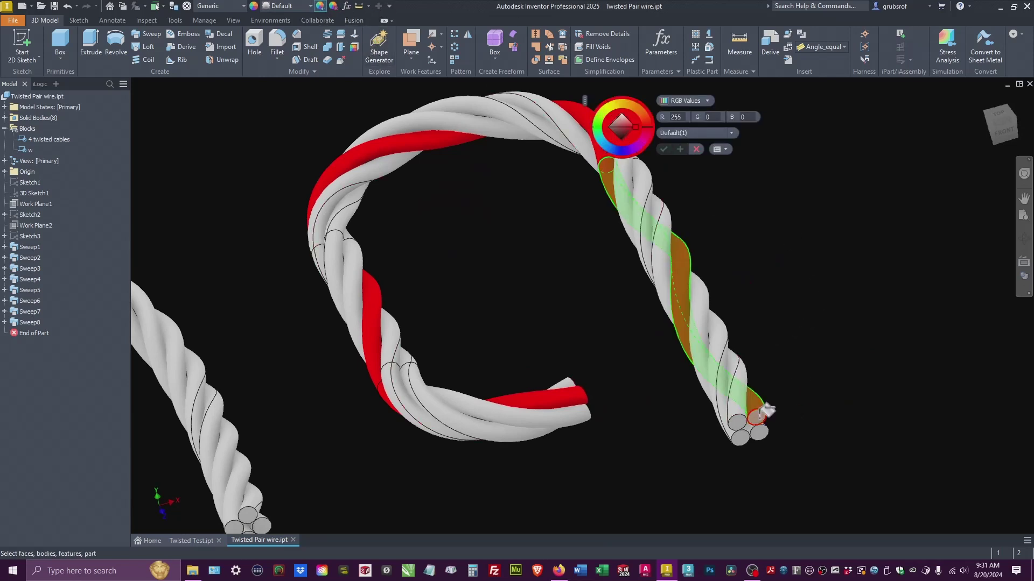
{"action": "middle_click_drag", "start_coordinate": [688, 406], "coordinate": [471, 351], "text": "shift"}
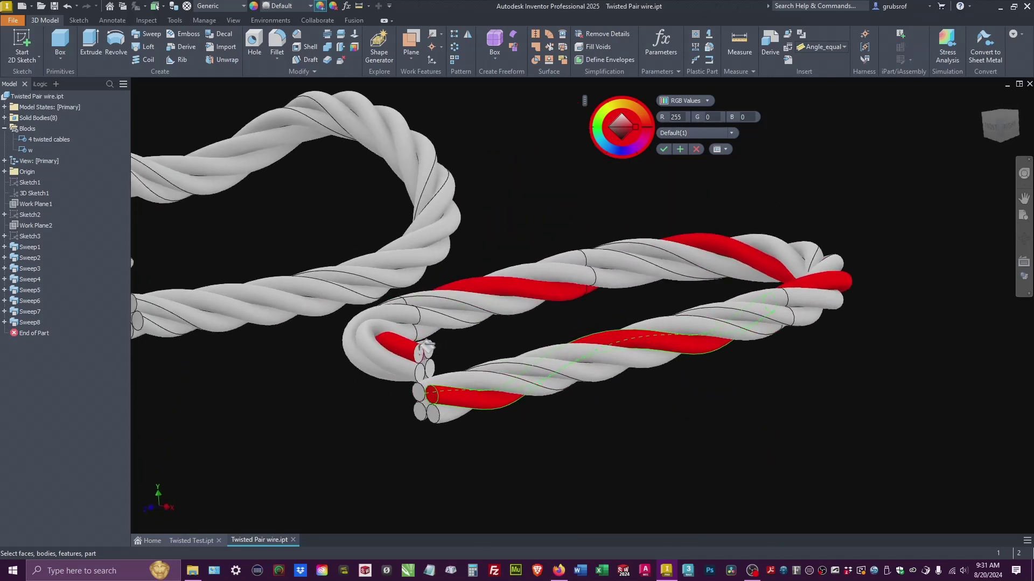
{"action": "middle_click_drag", "start_coordinate": [745, 512], "coordinate": [630, 452], "text": "shift"}
{"action": "left_click", "coordinate": [665, 150]}
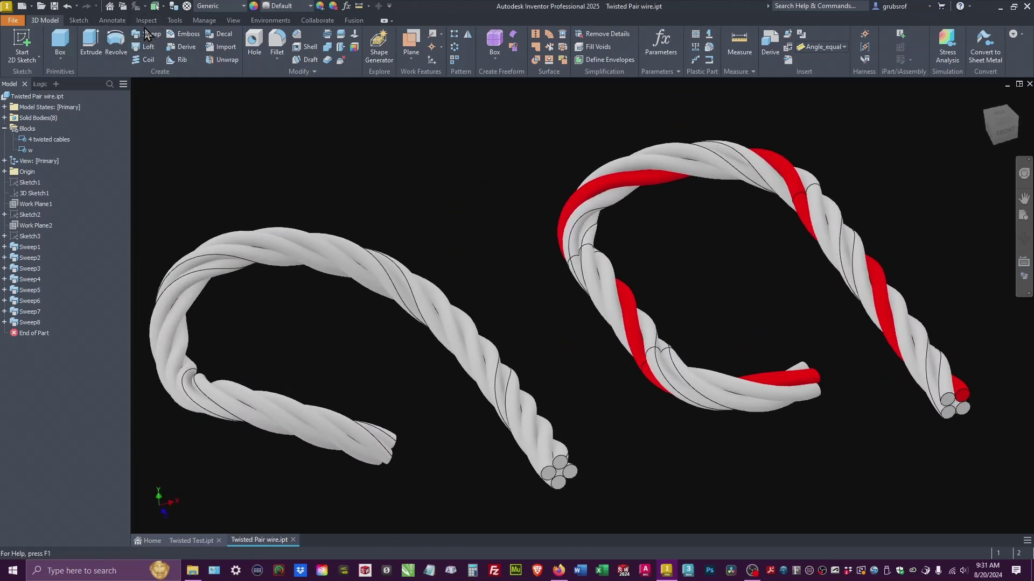
Adjust the appearance of one wire's side face along the spline bundle to red, RGB 255, 0, 0.
{"action": "left_click", "coordinate": [320, 5]}
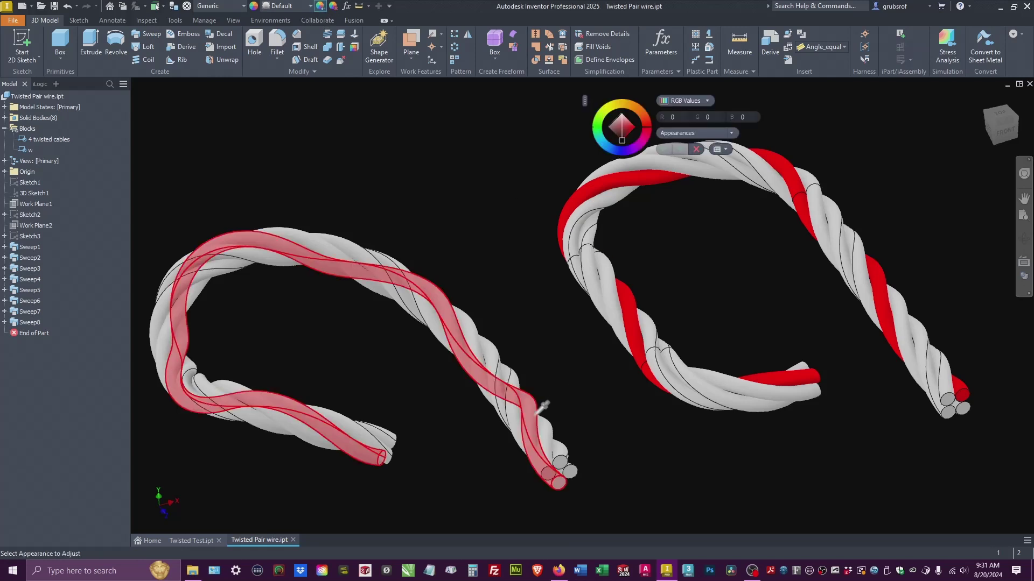
{"action": "left_click", "coordinate": [535, 405]}
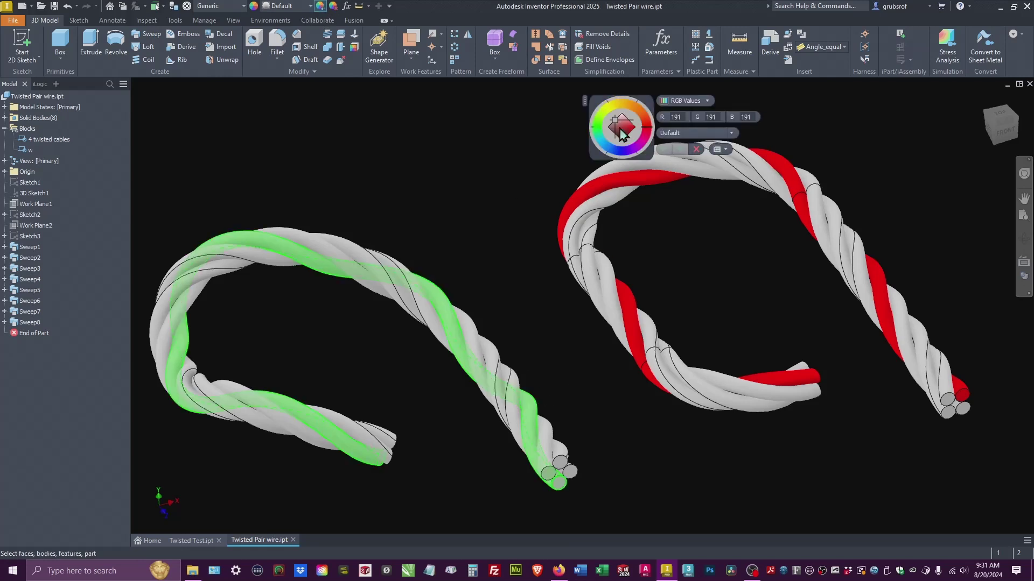
{"action": "left_click_drag", "start_coordinate": [634, 127], "coordinate": [645, 128]}
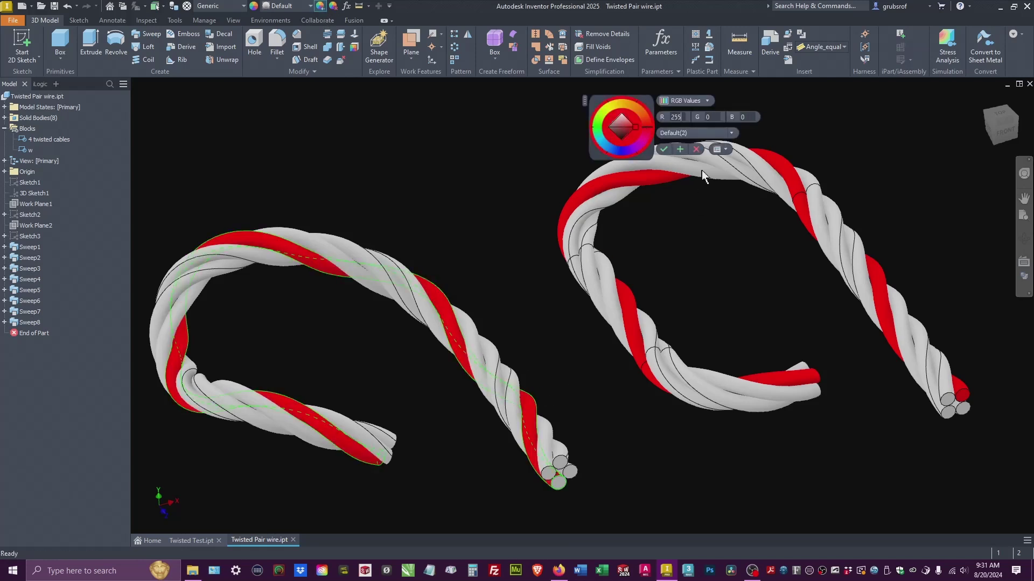
{"action": "left_click", "coordinate": [663, 146]}
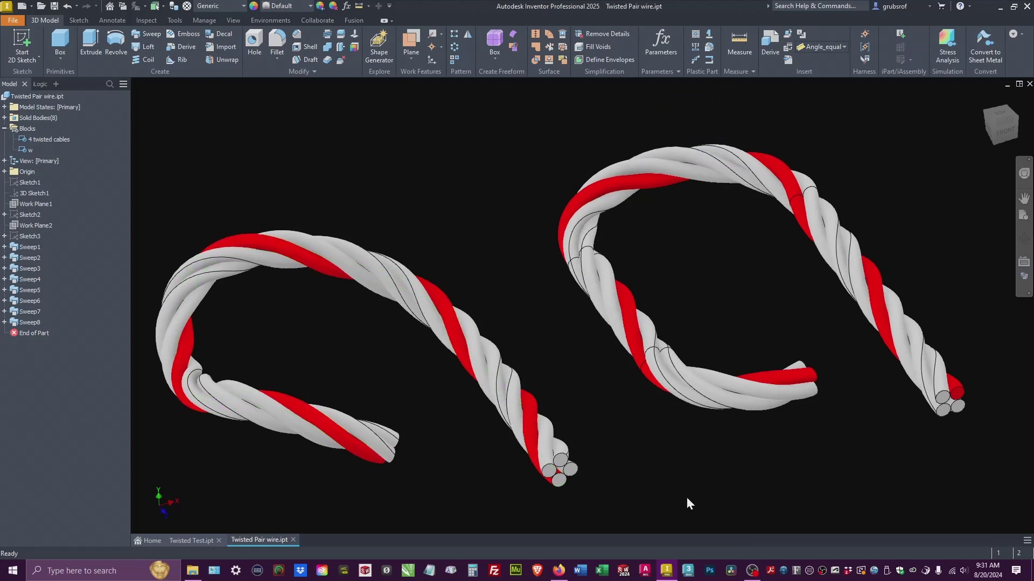